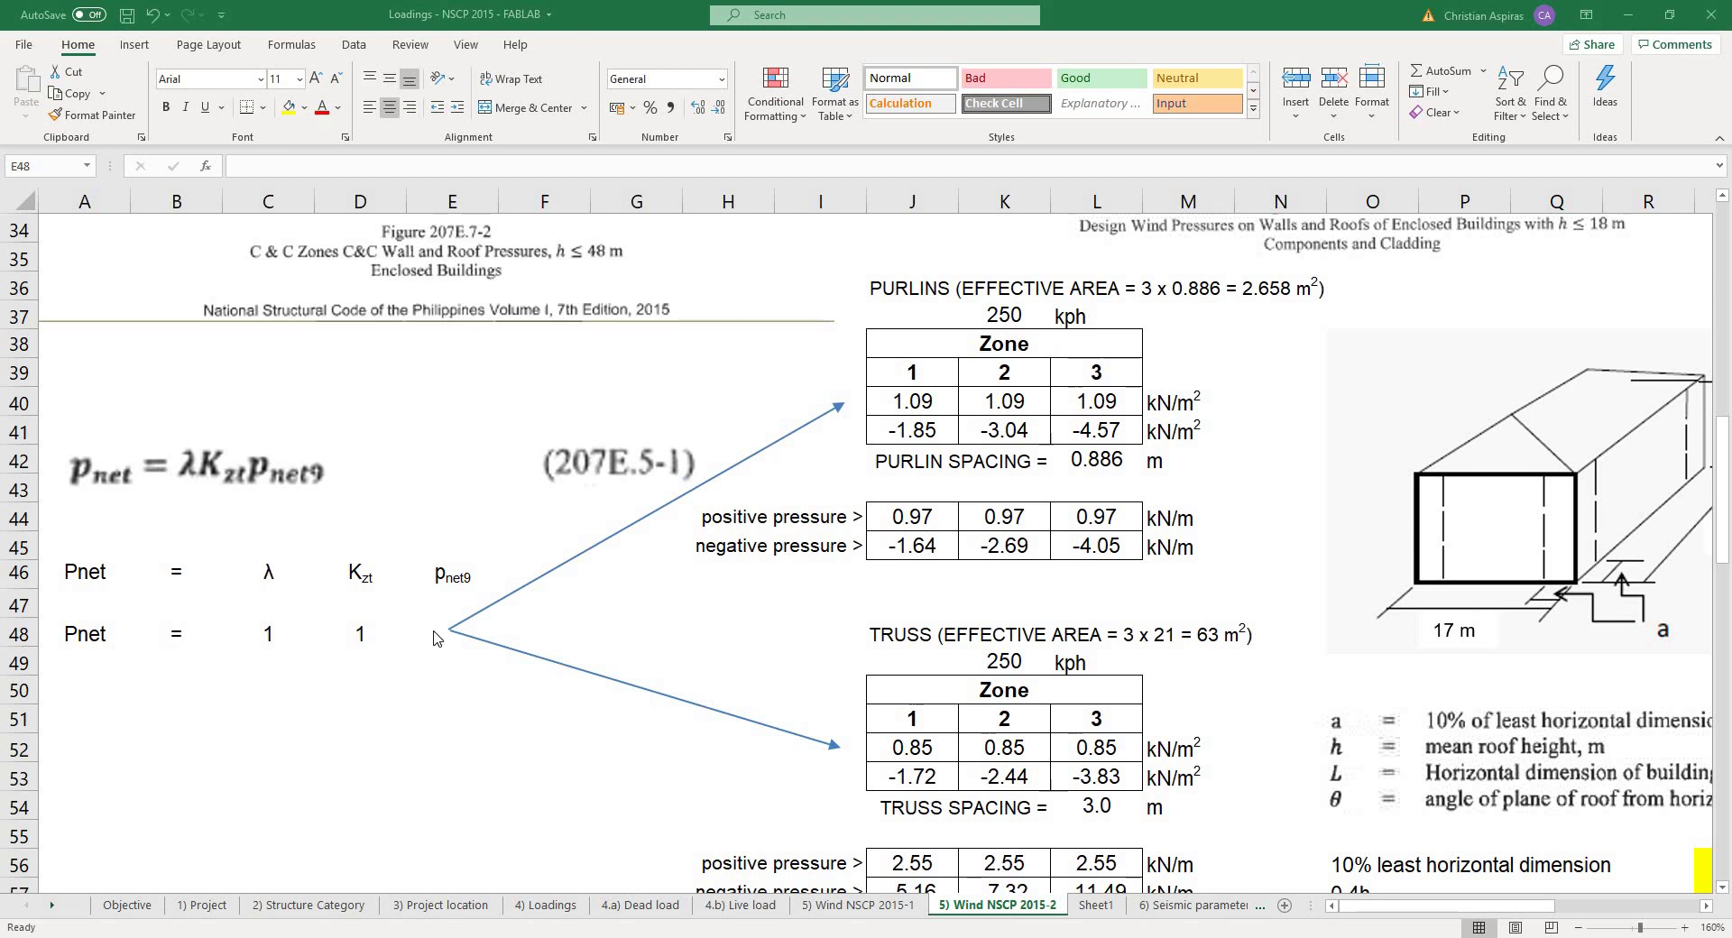
- Review the boxed 2.0 m² rows of the pasted NSCP figure for 7–27° roofs
left_click(435, 629)
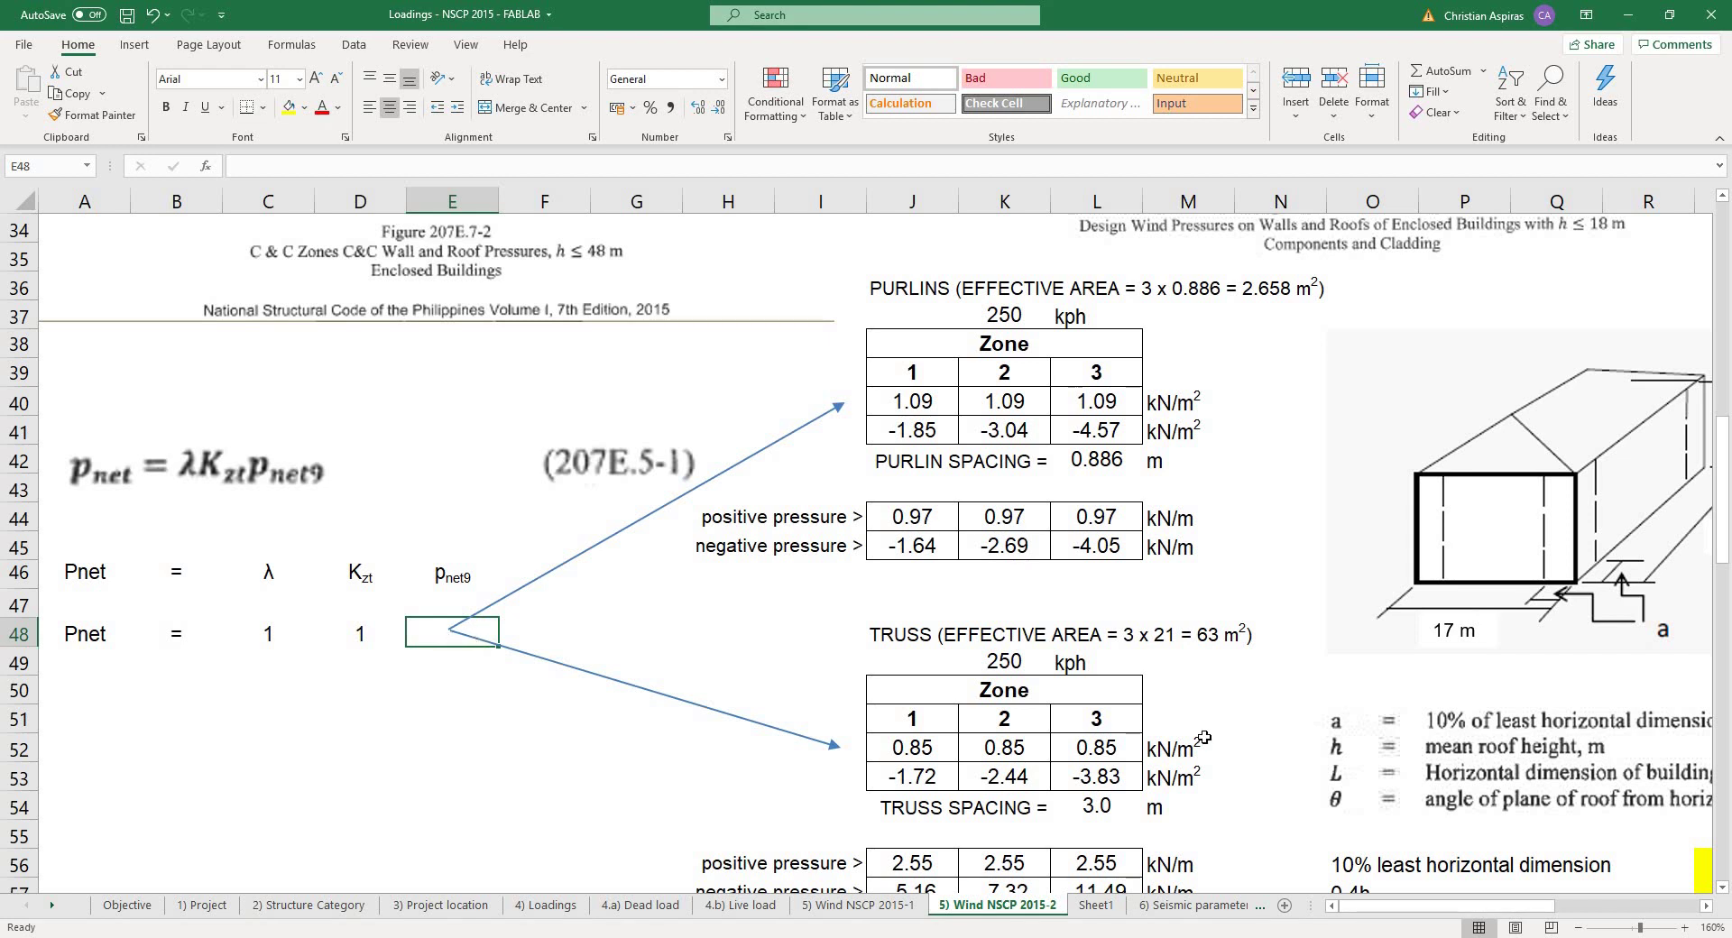
scroll(1203, 738, "up", 4)
left_click_drag(1387, 908, 1538, 911)
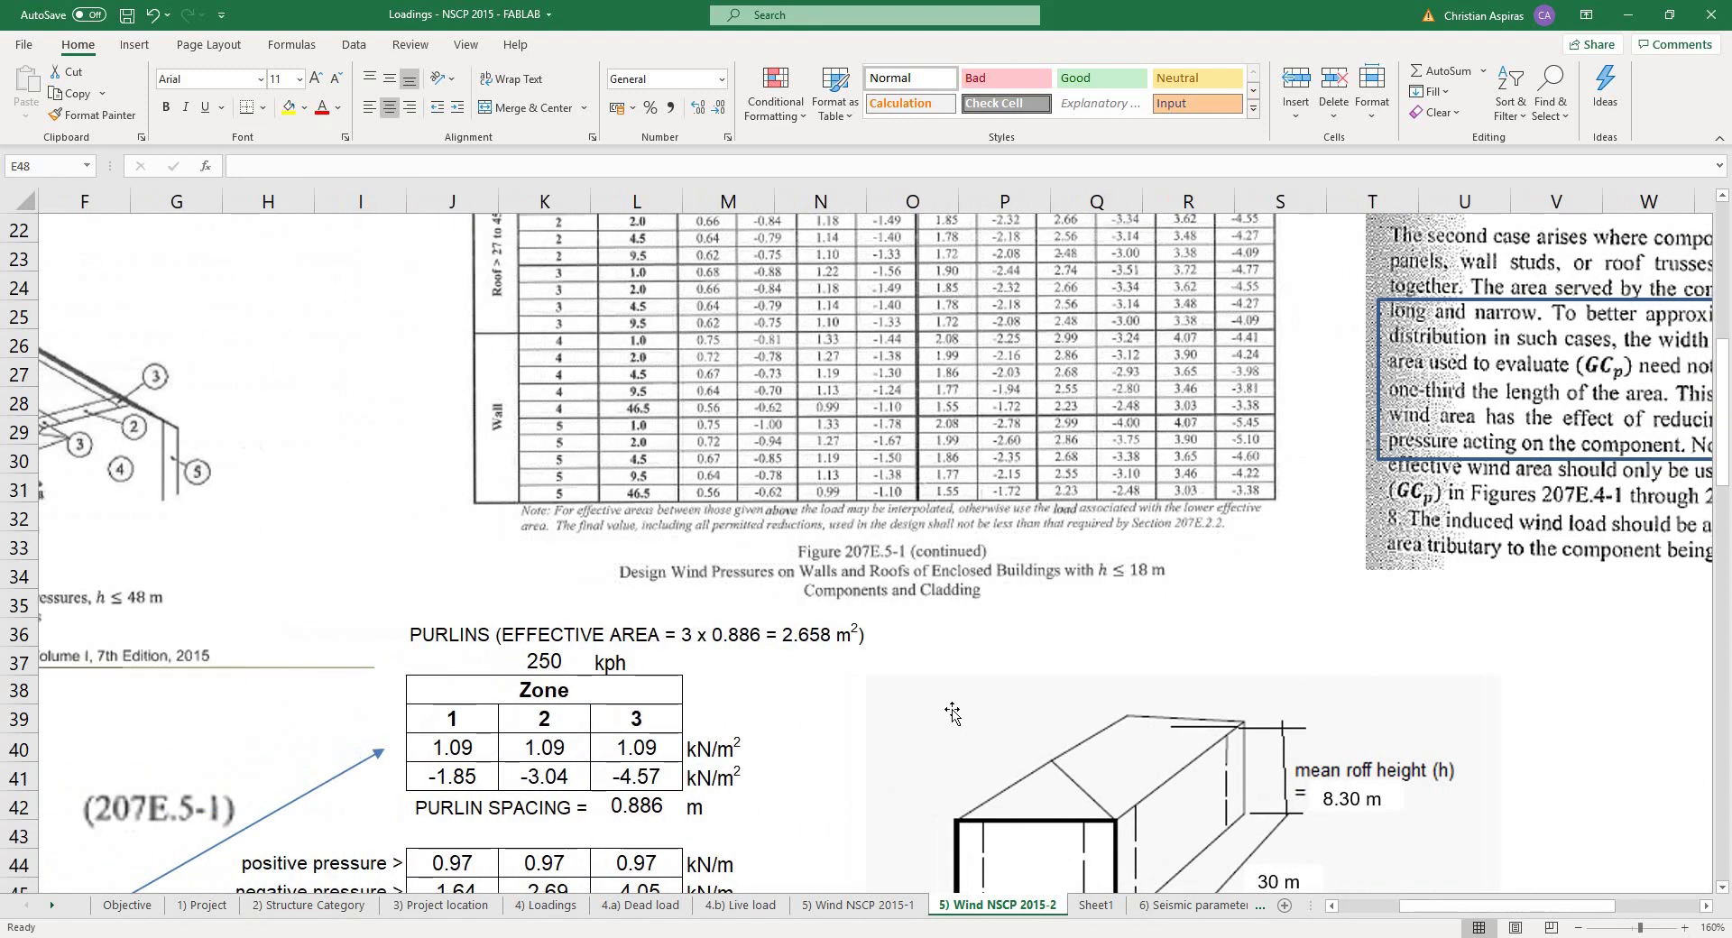
scroll(953, 713, "up", 1)
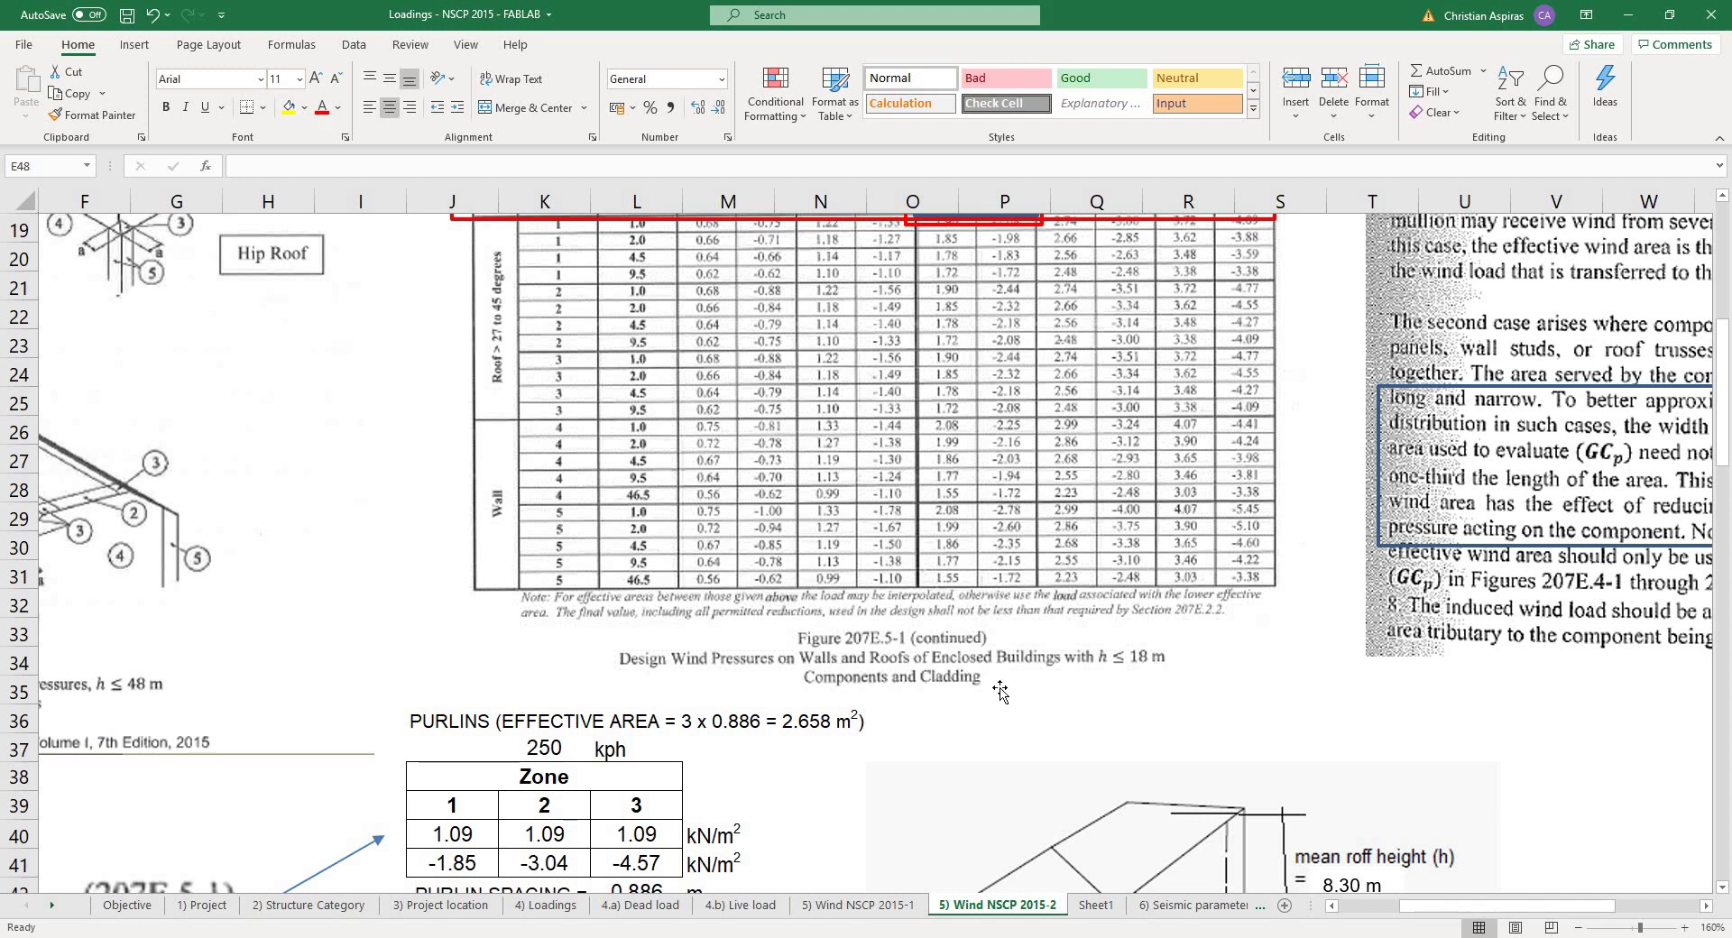
scroll(1001, 693, "up", 5)
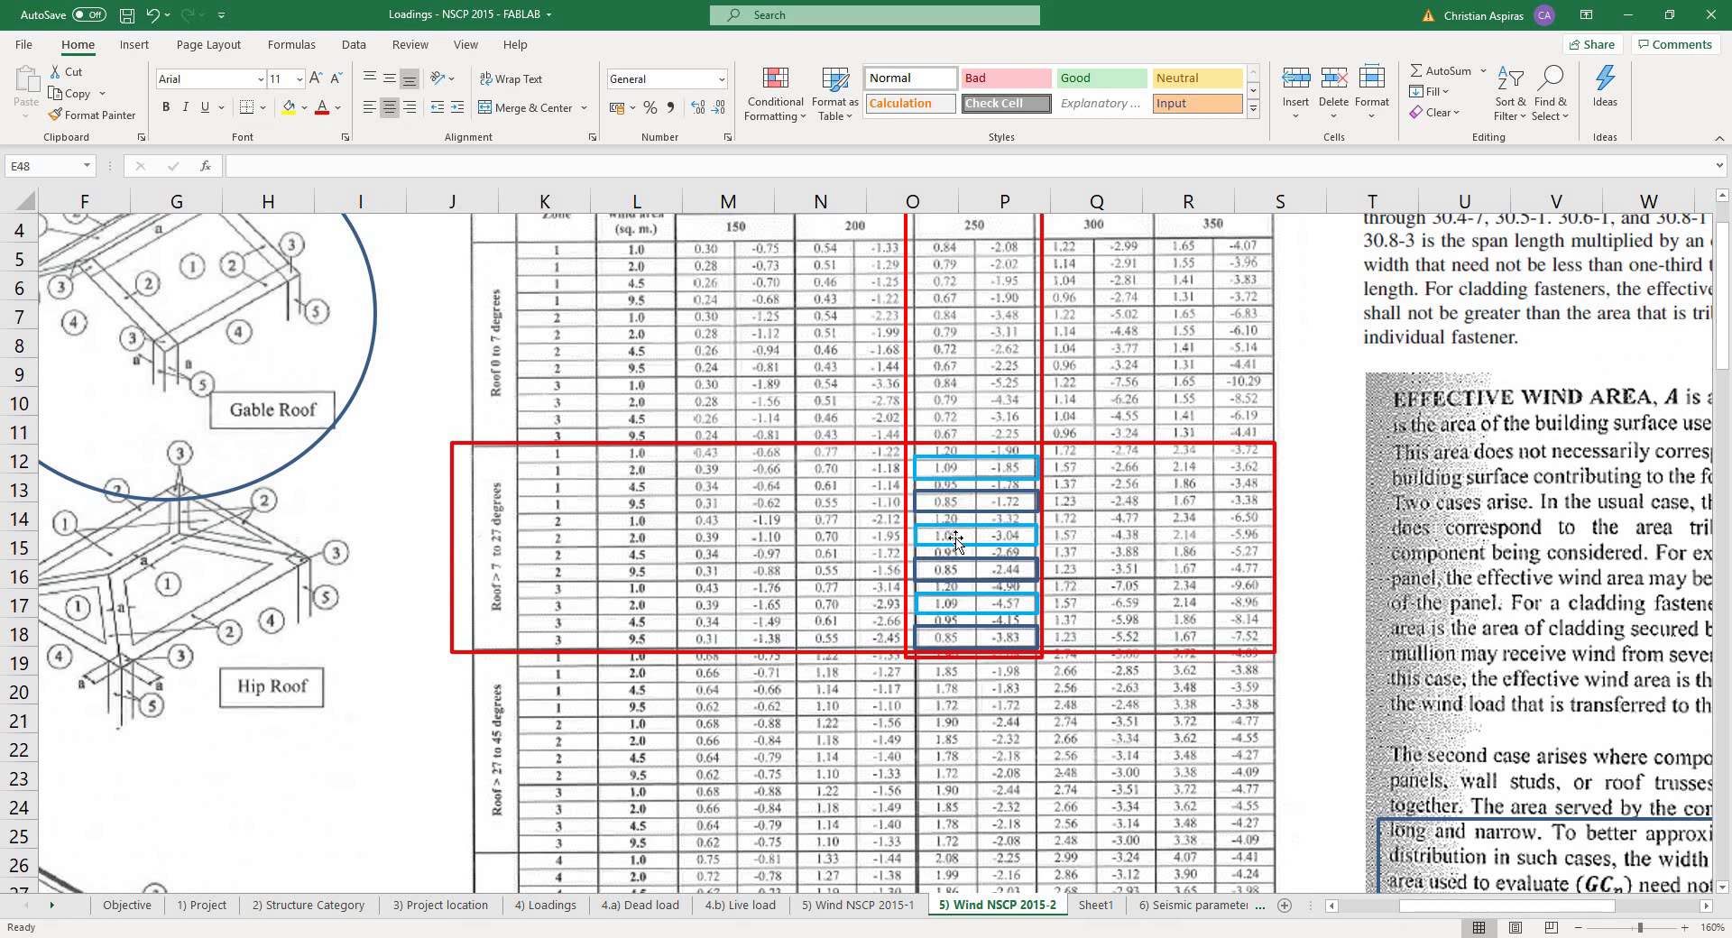
scroll(955, 539, "down", 8)
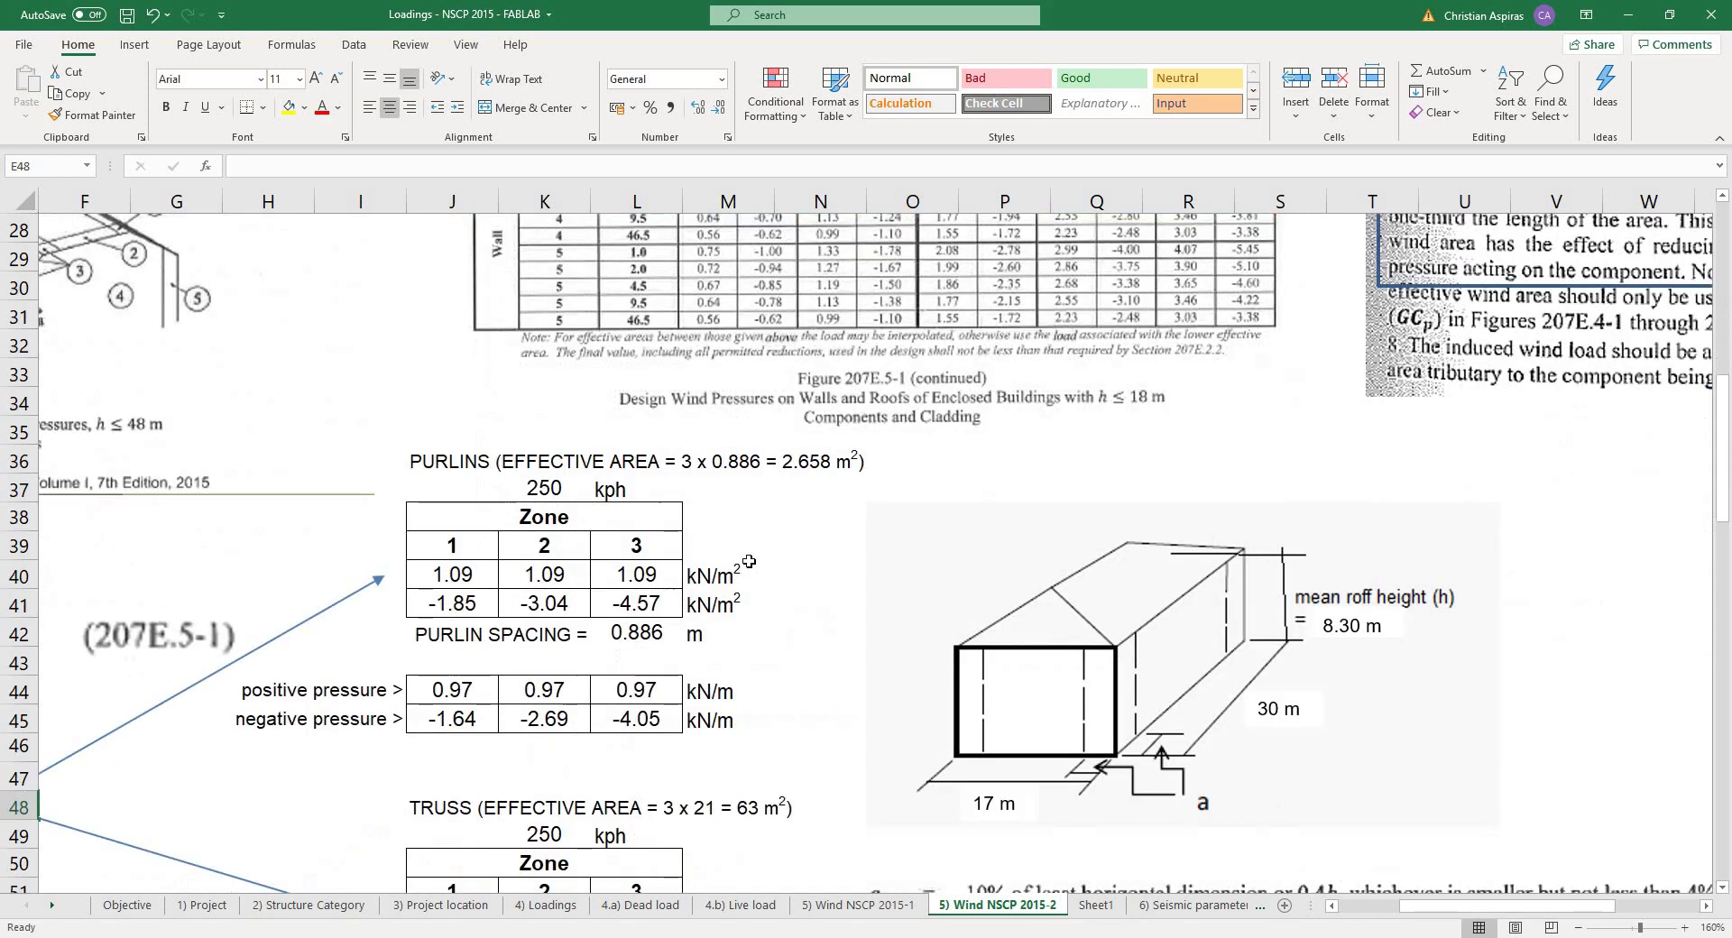
- Check the PURLINS zone pressures 1.09, -1.85, -3.04 and -4.57 against their Zone headings
left_click(478, 574)
key("Right")
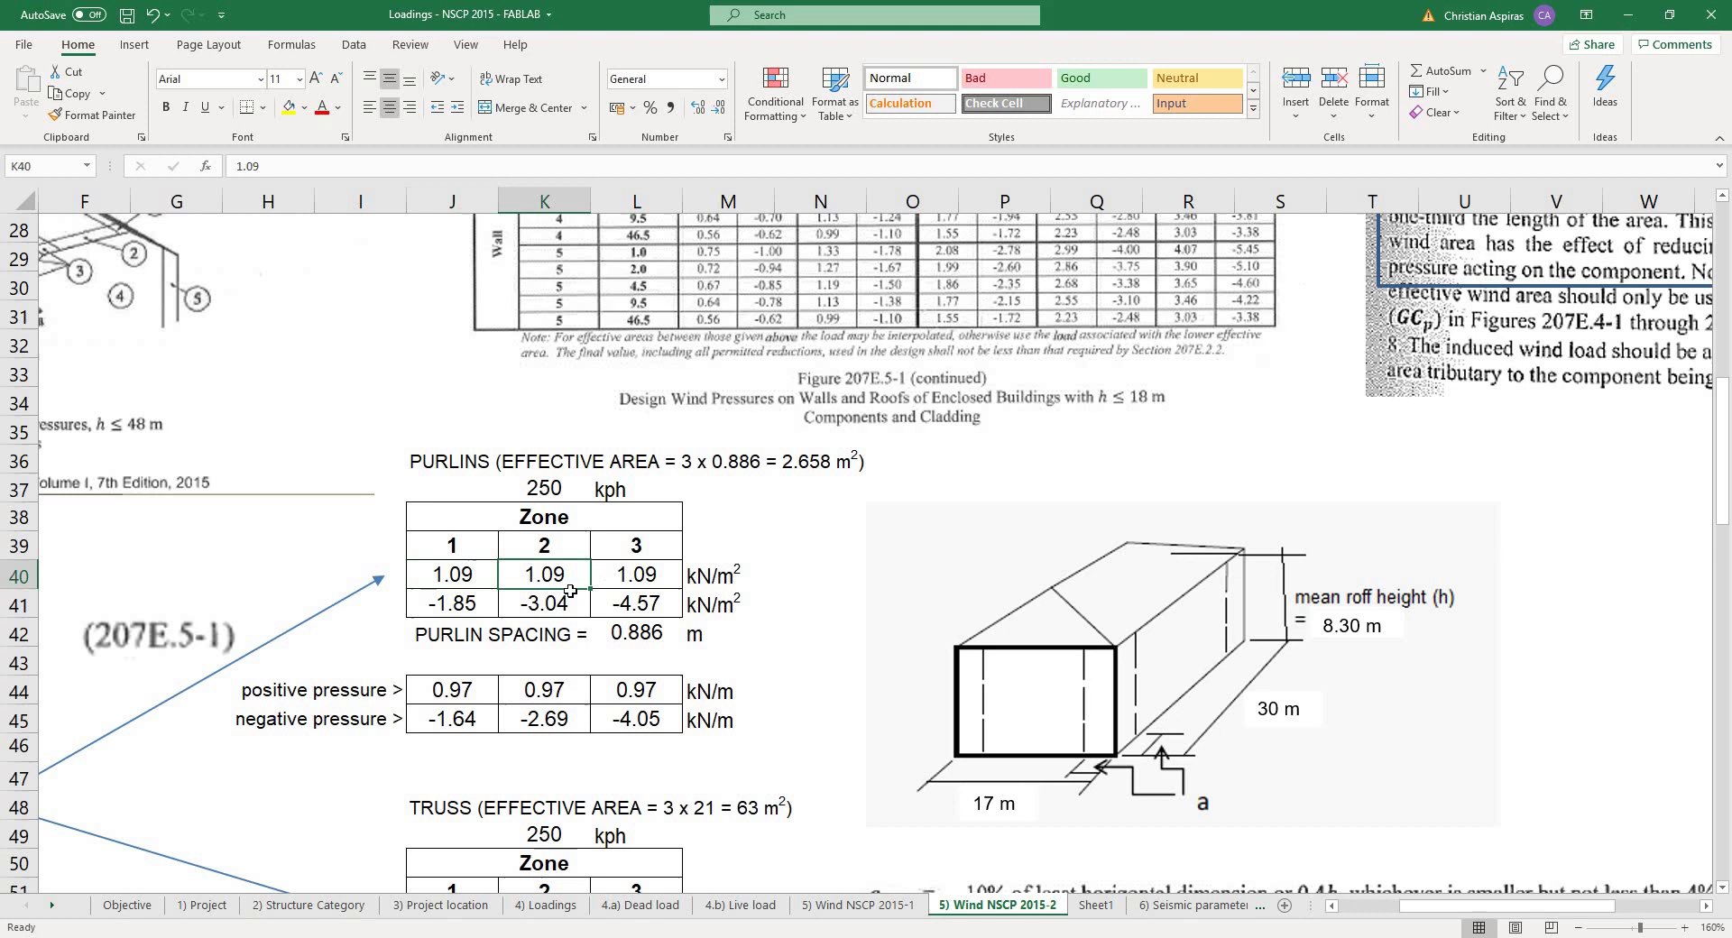
key("Right")
key("Up")
key("Up")
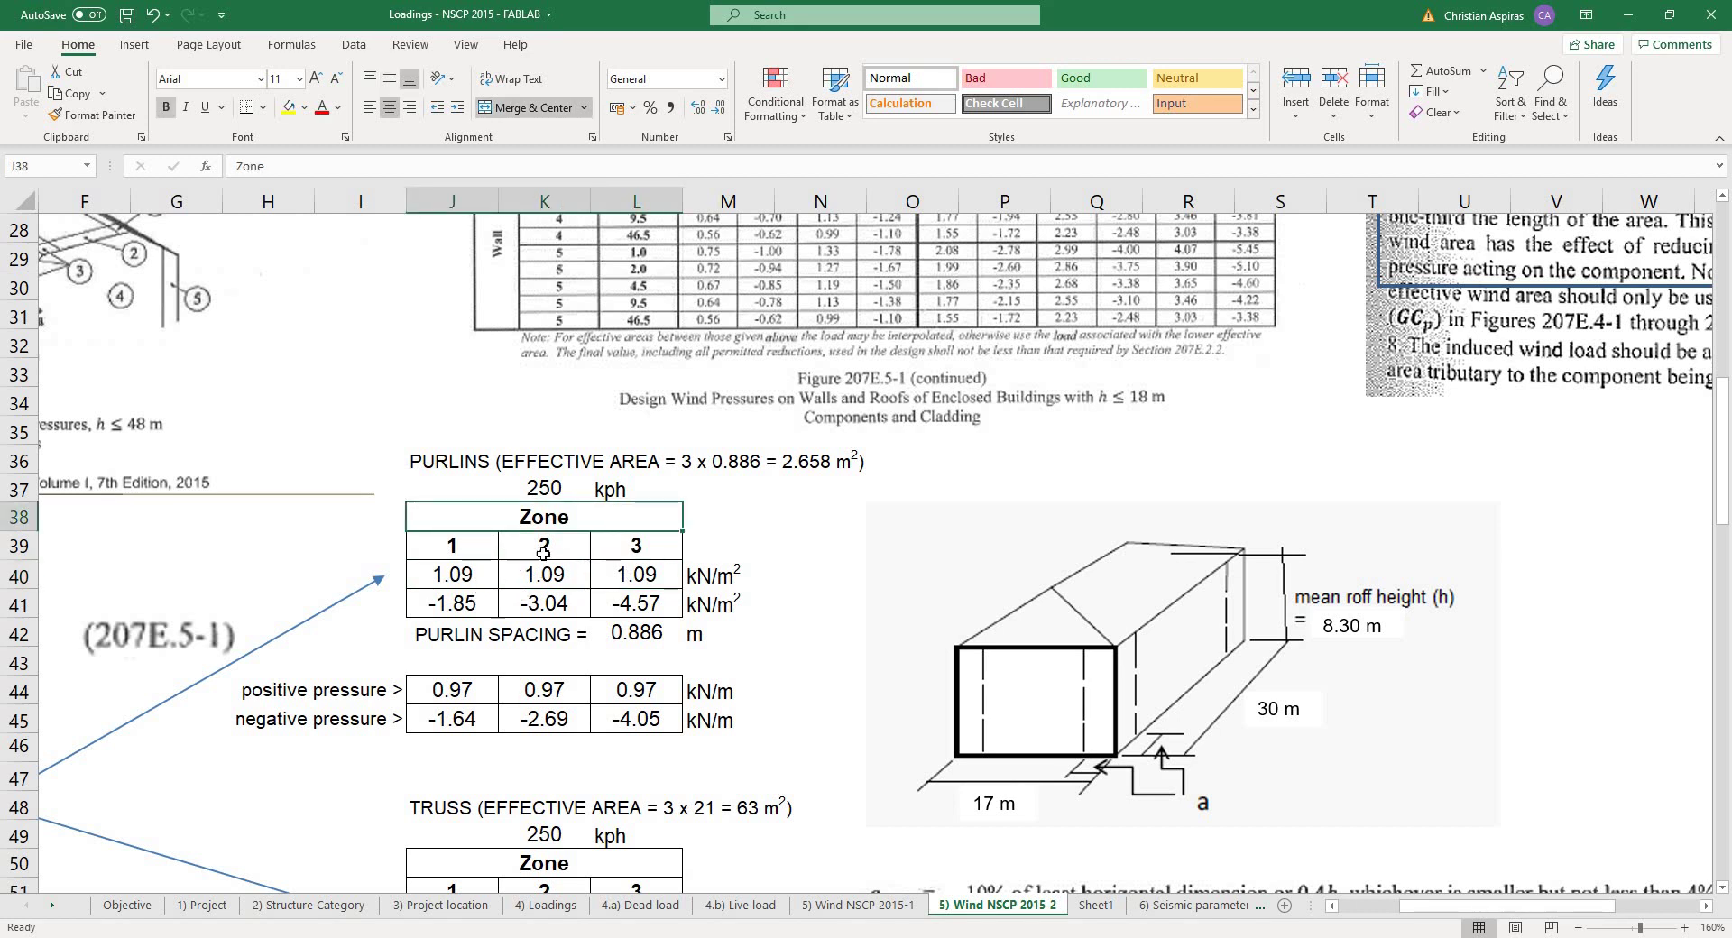
left_click(503, 553)
key("Left")
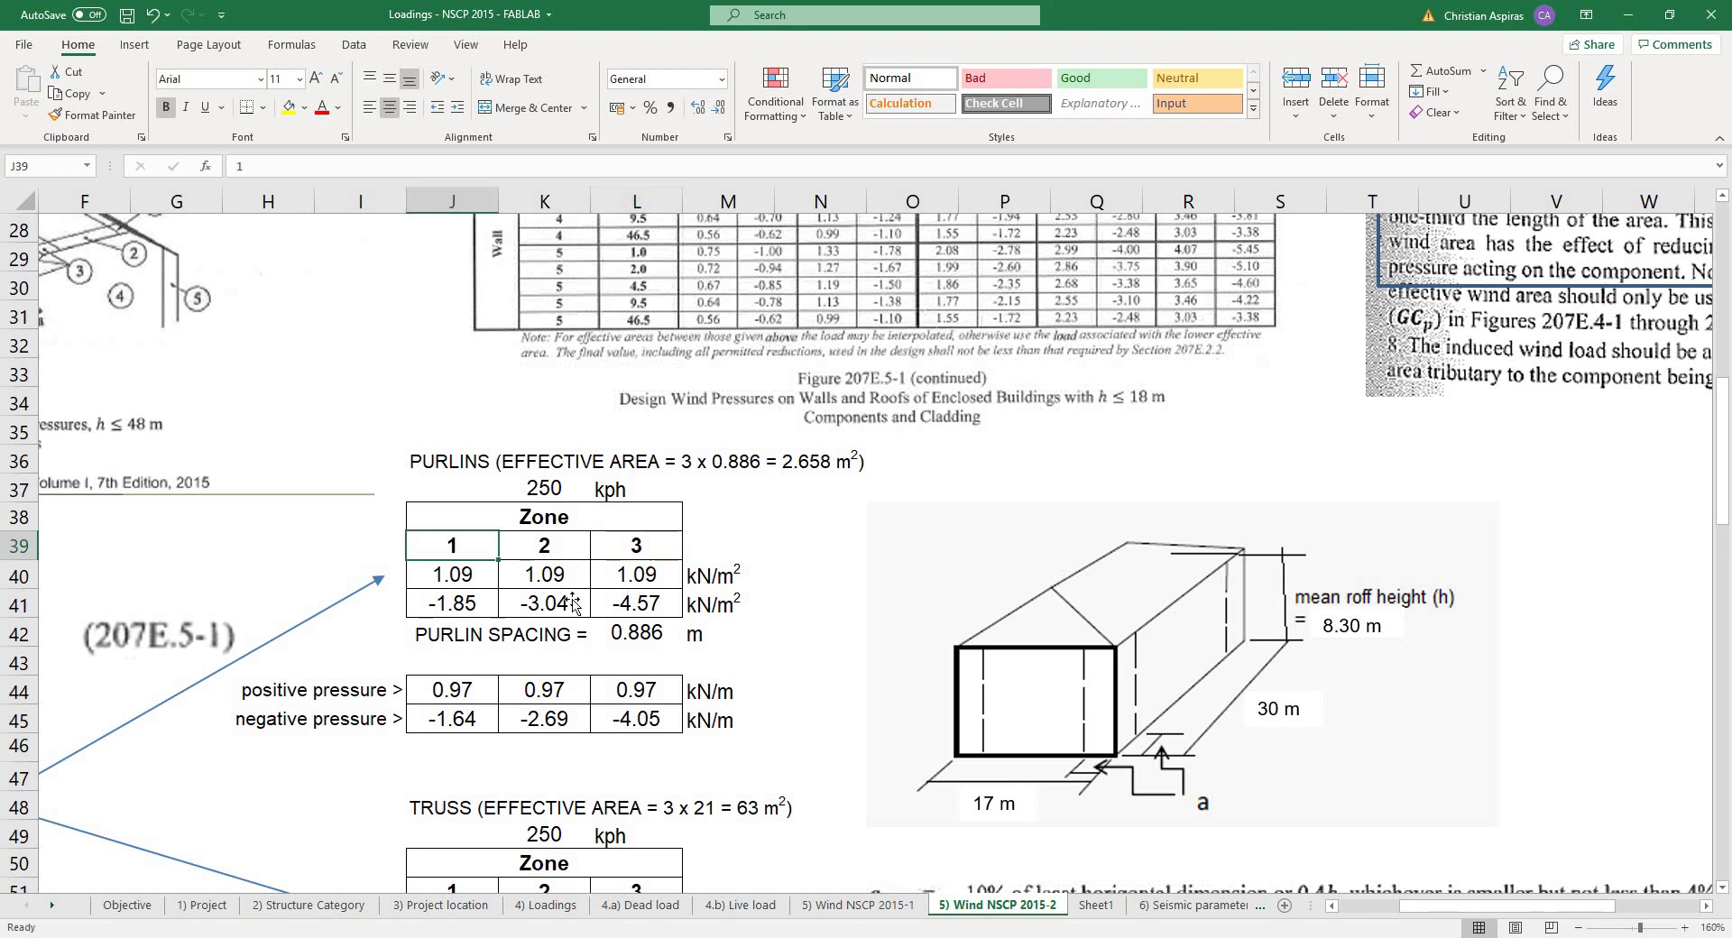
scroll(193, 364, "up", 9)
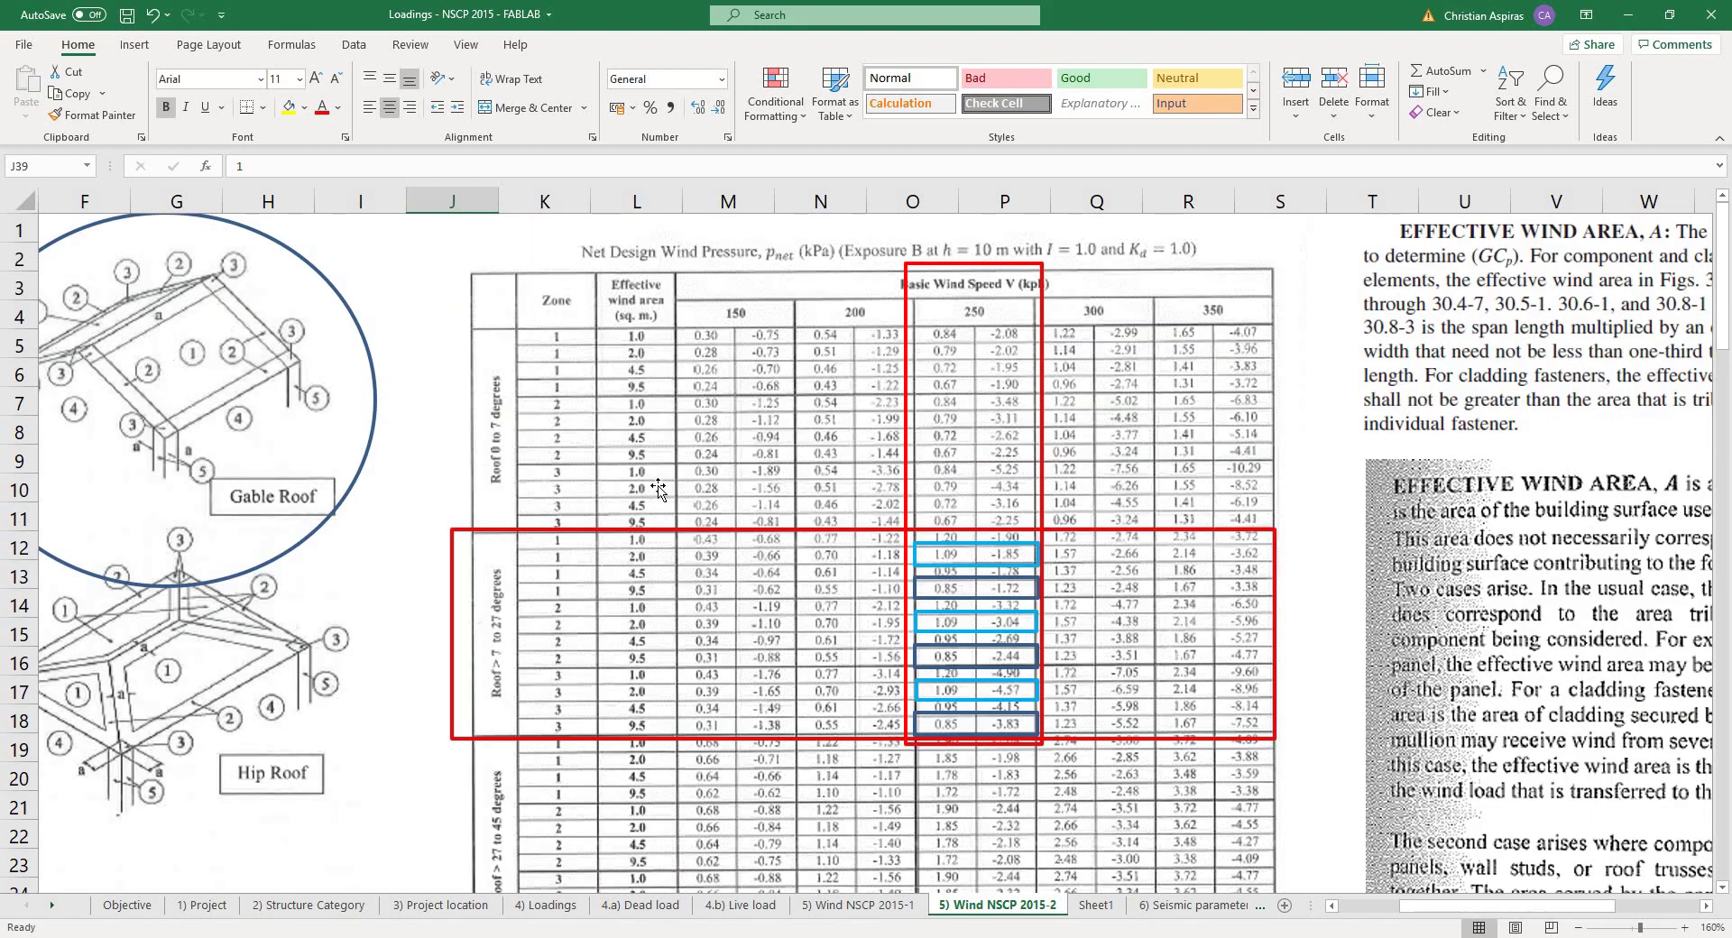
scroll(726, 541, "down", 5)
scroll(688, 574, "down", 2)
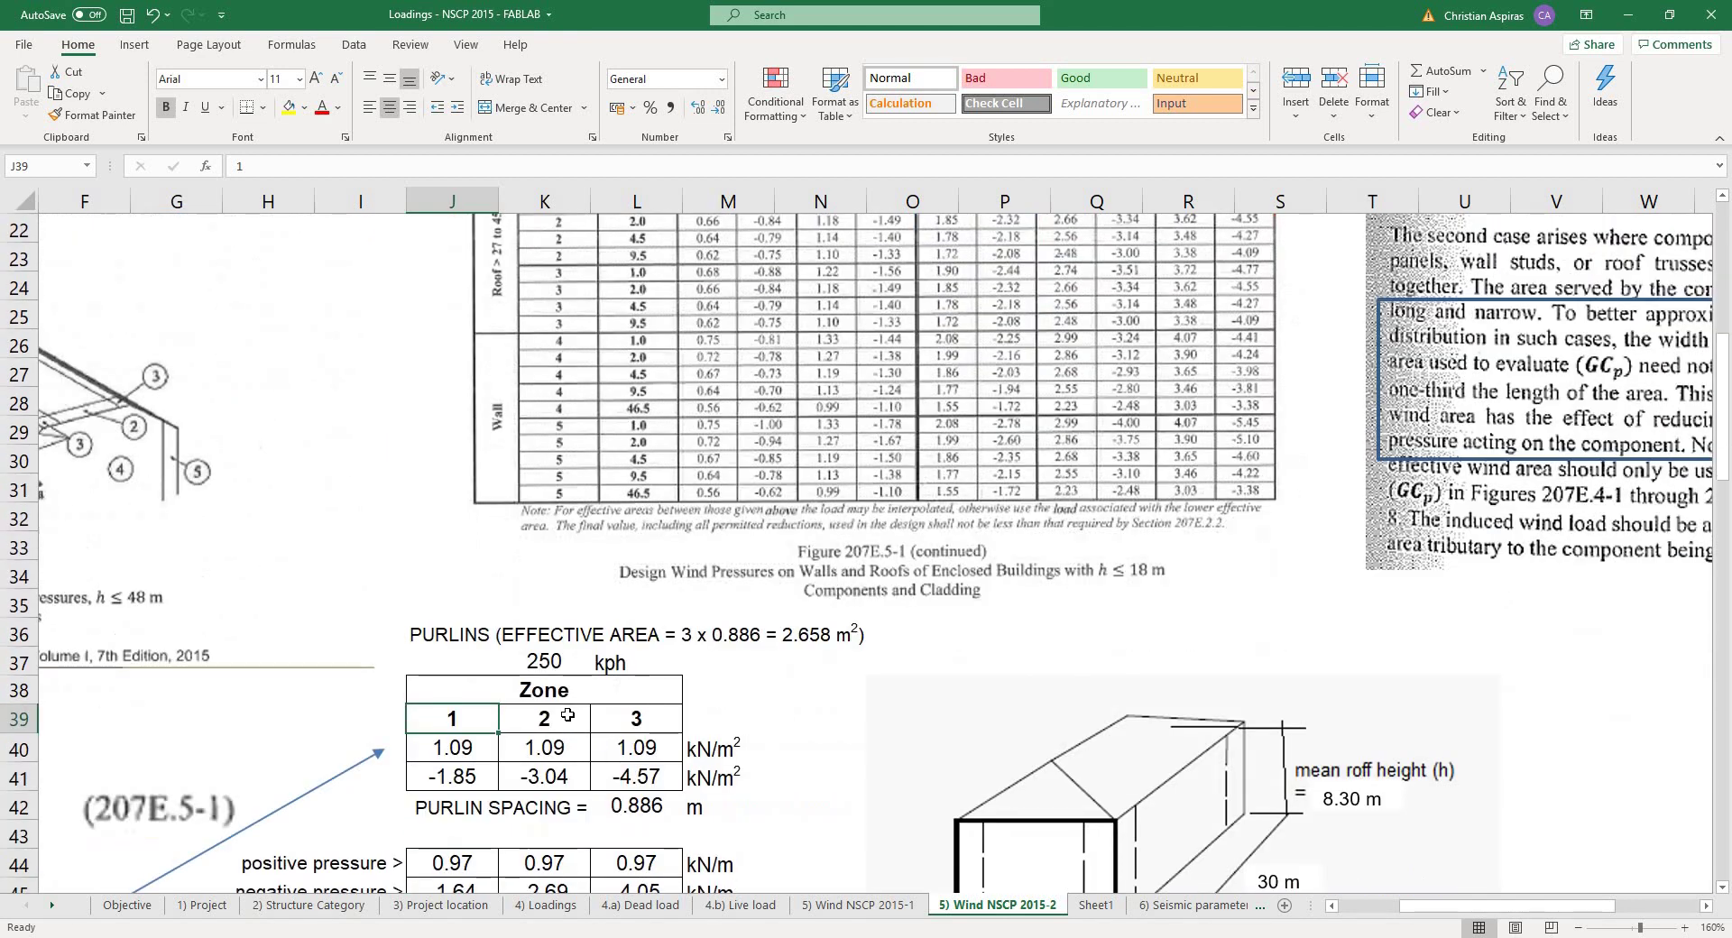
key("Right")
key("Right")
- Cross-check the figure's 2.0 m² values against the PURLINS table for the 2.658 m² effective area
scroll(361, 589, "up", 7)
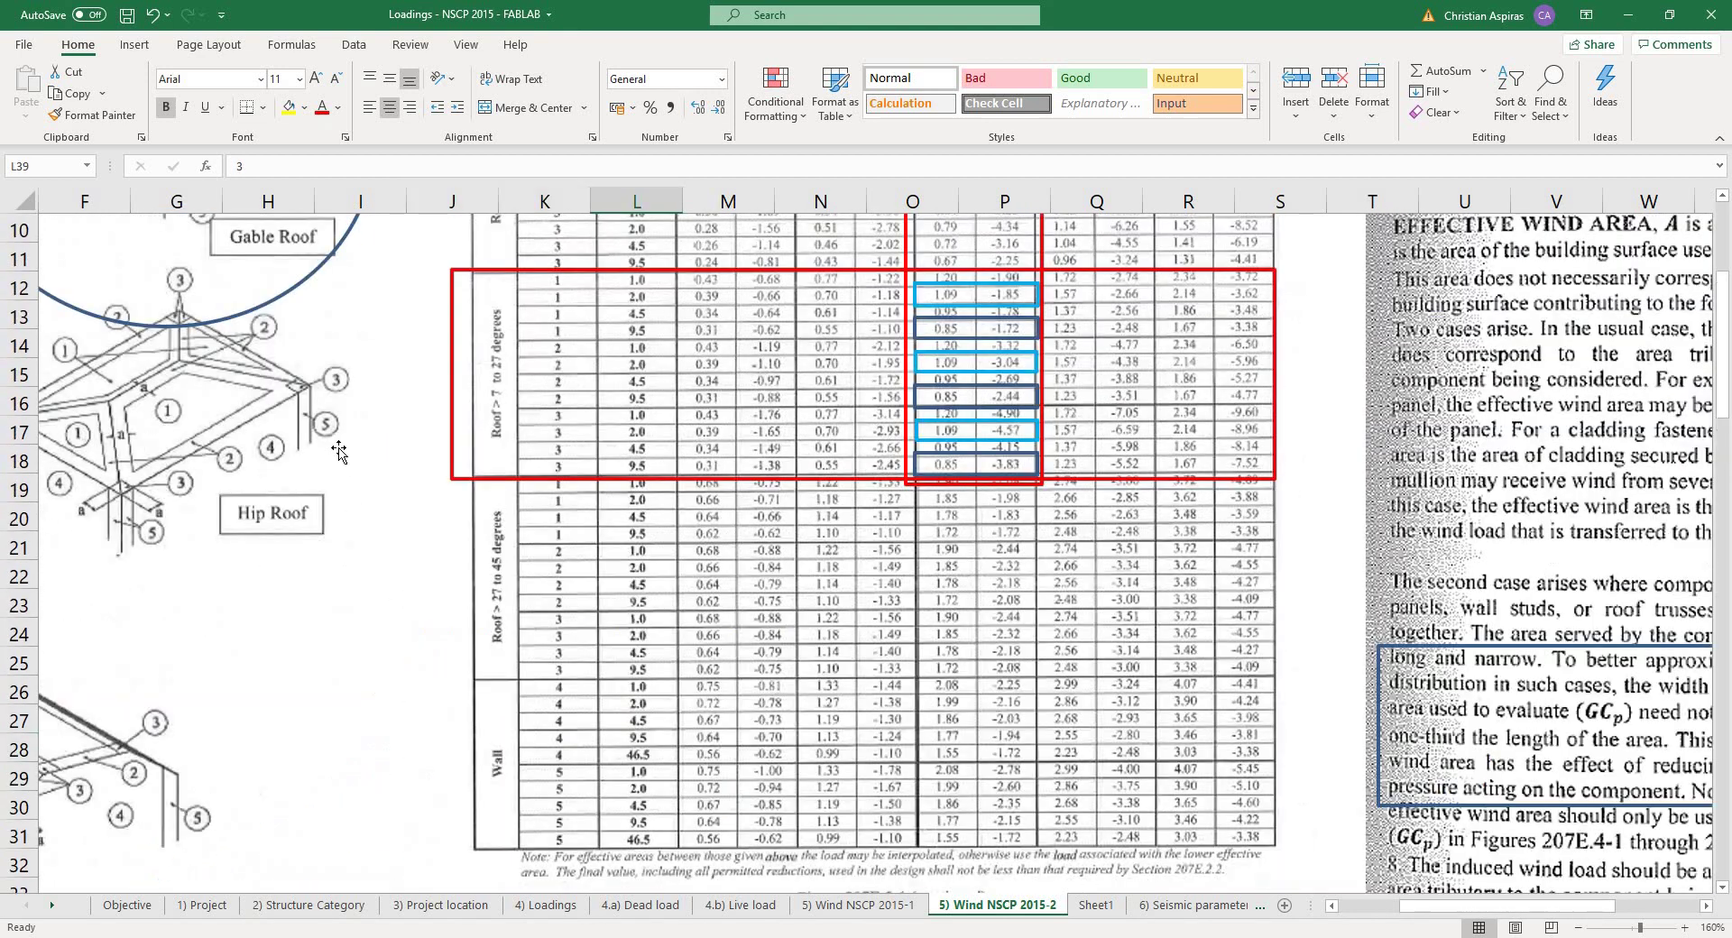
scroll(781, 653, "down", 7)
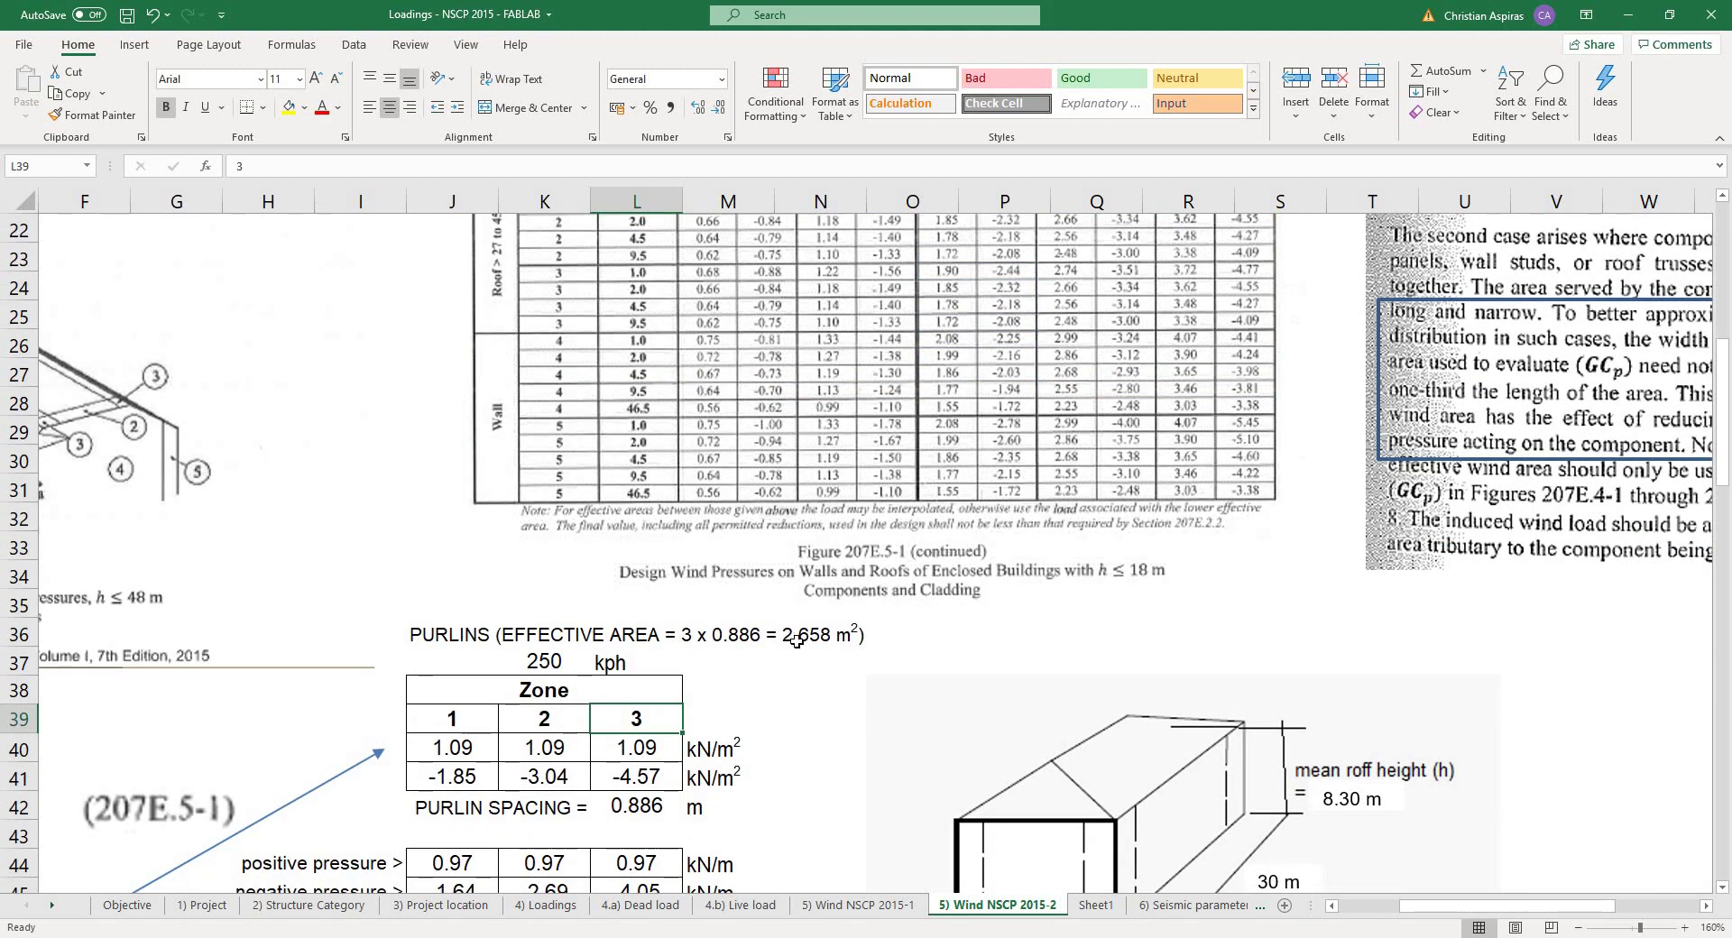
scroll(798, 643, "up", 6)
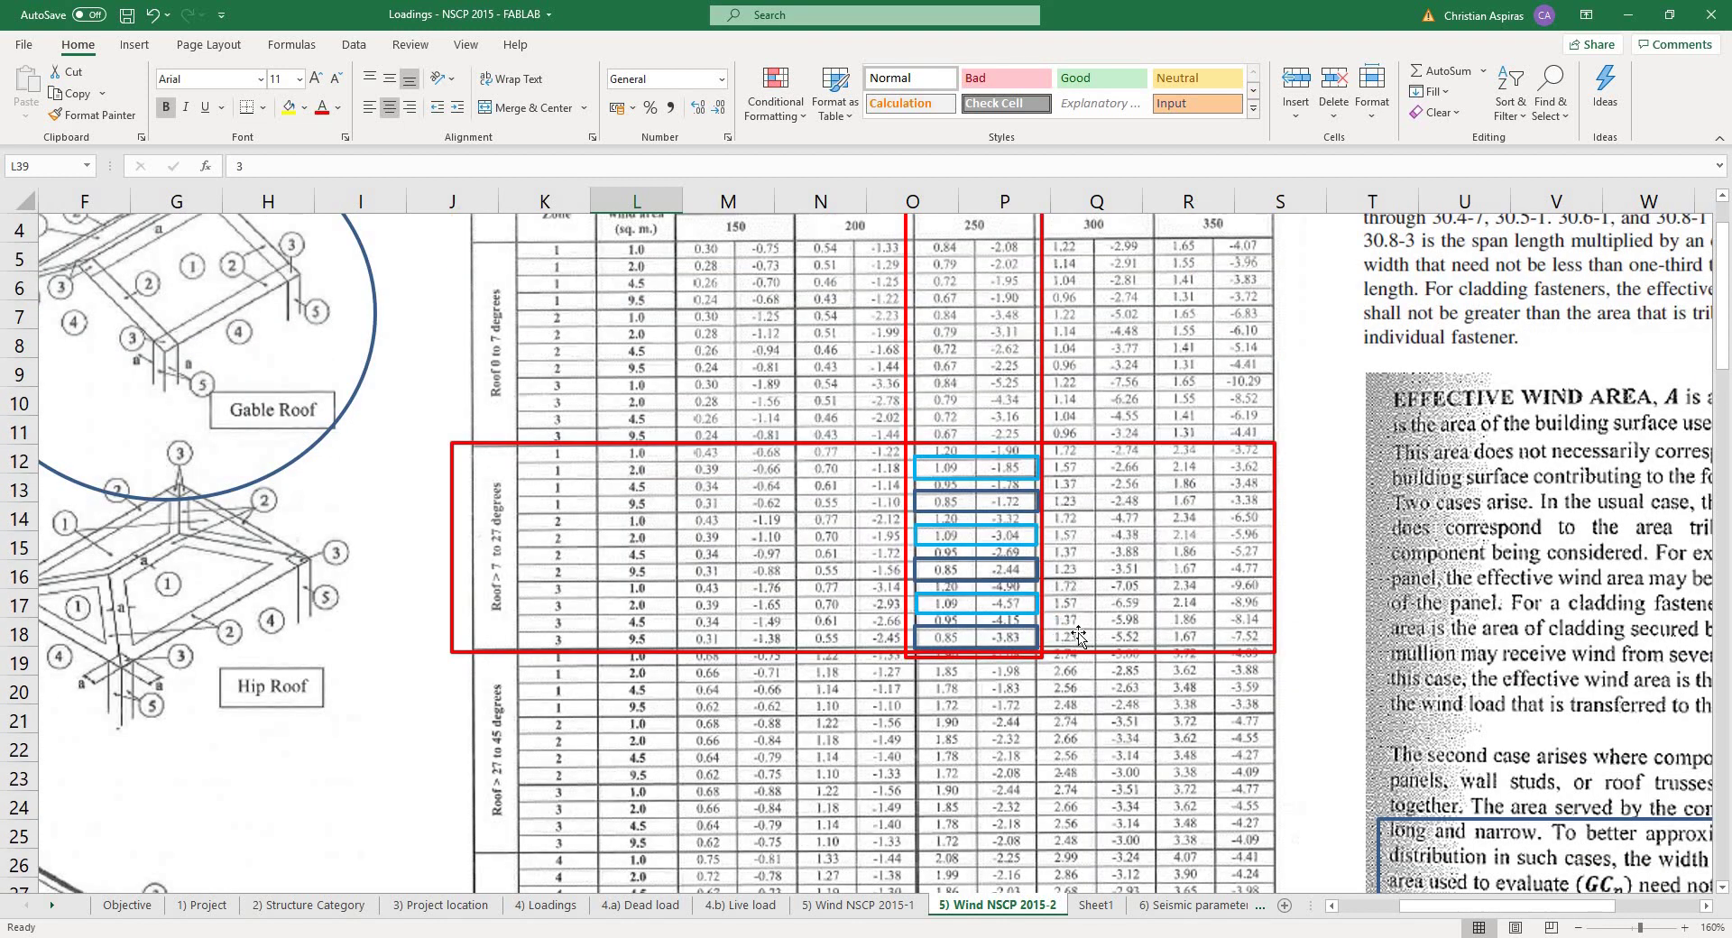
scroll(1078, 638, "up", 2)
scroll(787, 682, "up", 1)
scroll(722, 311, "up", 1)
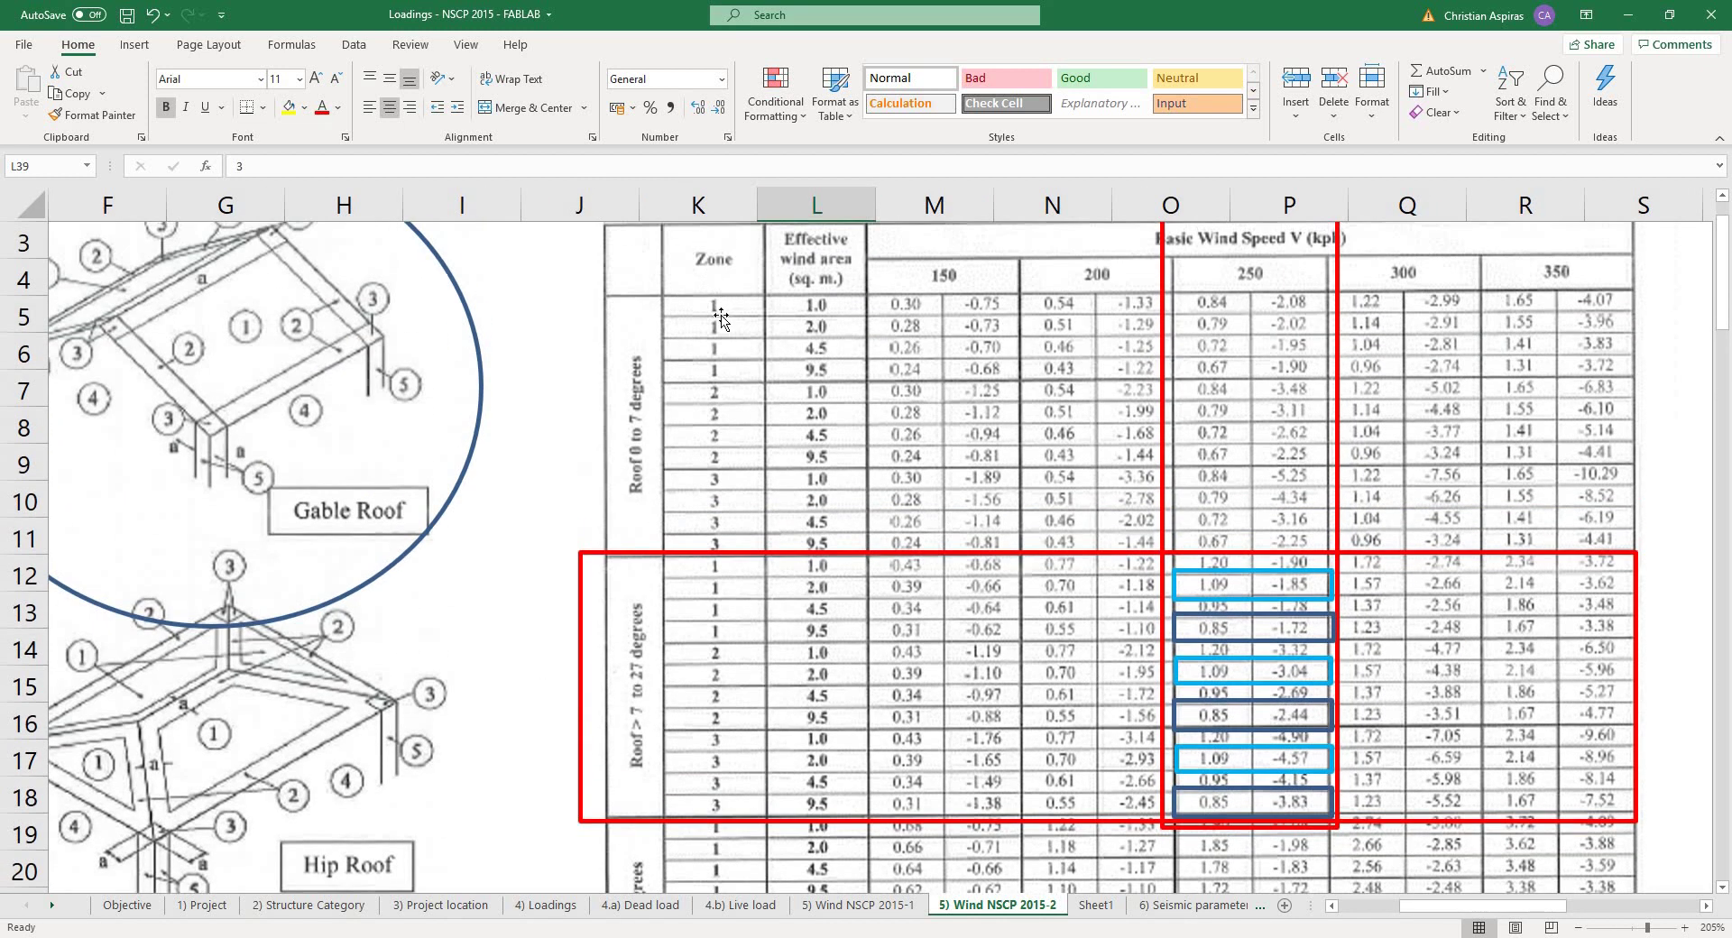
scroll(845, 374, "up", 1)
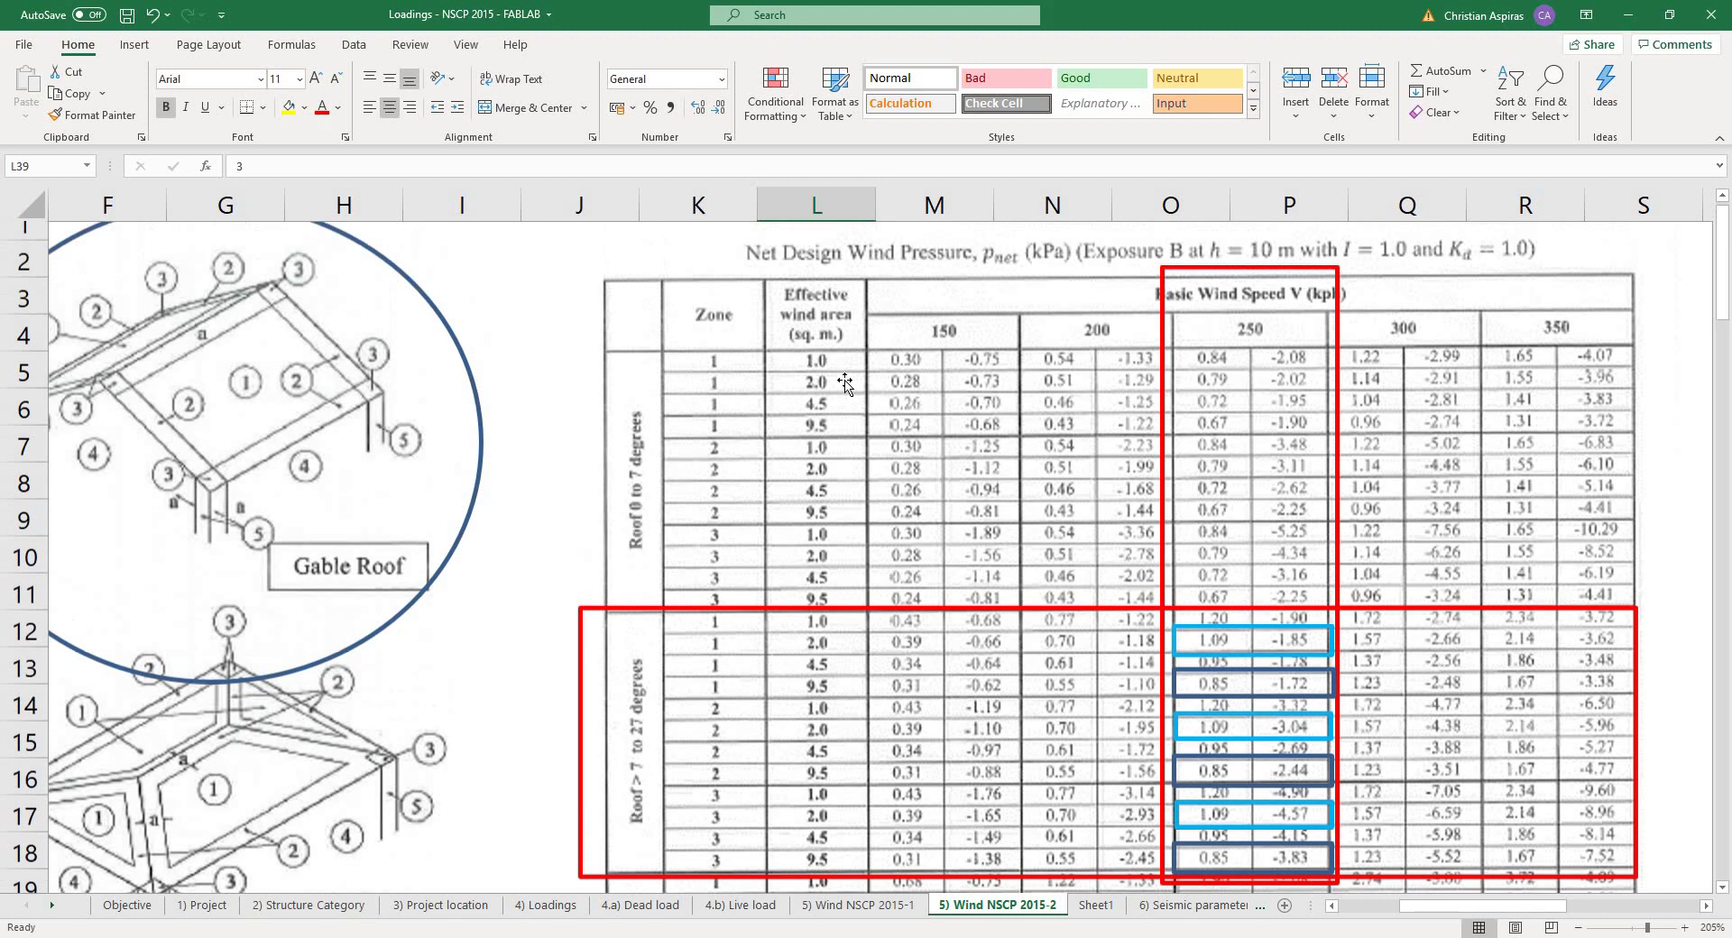
scroll(828, 298, "down", 1)
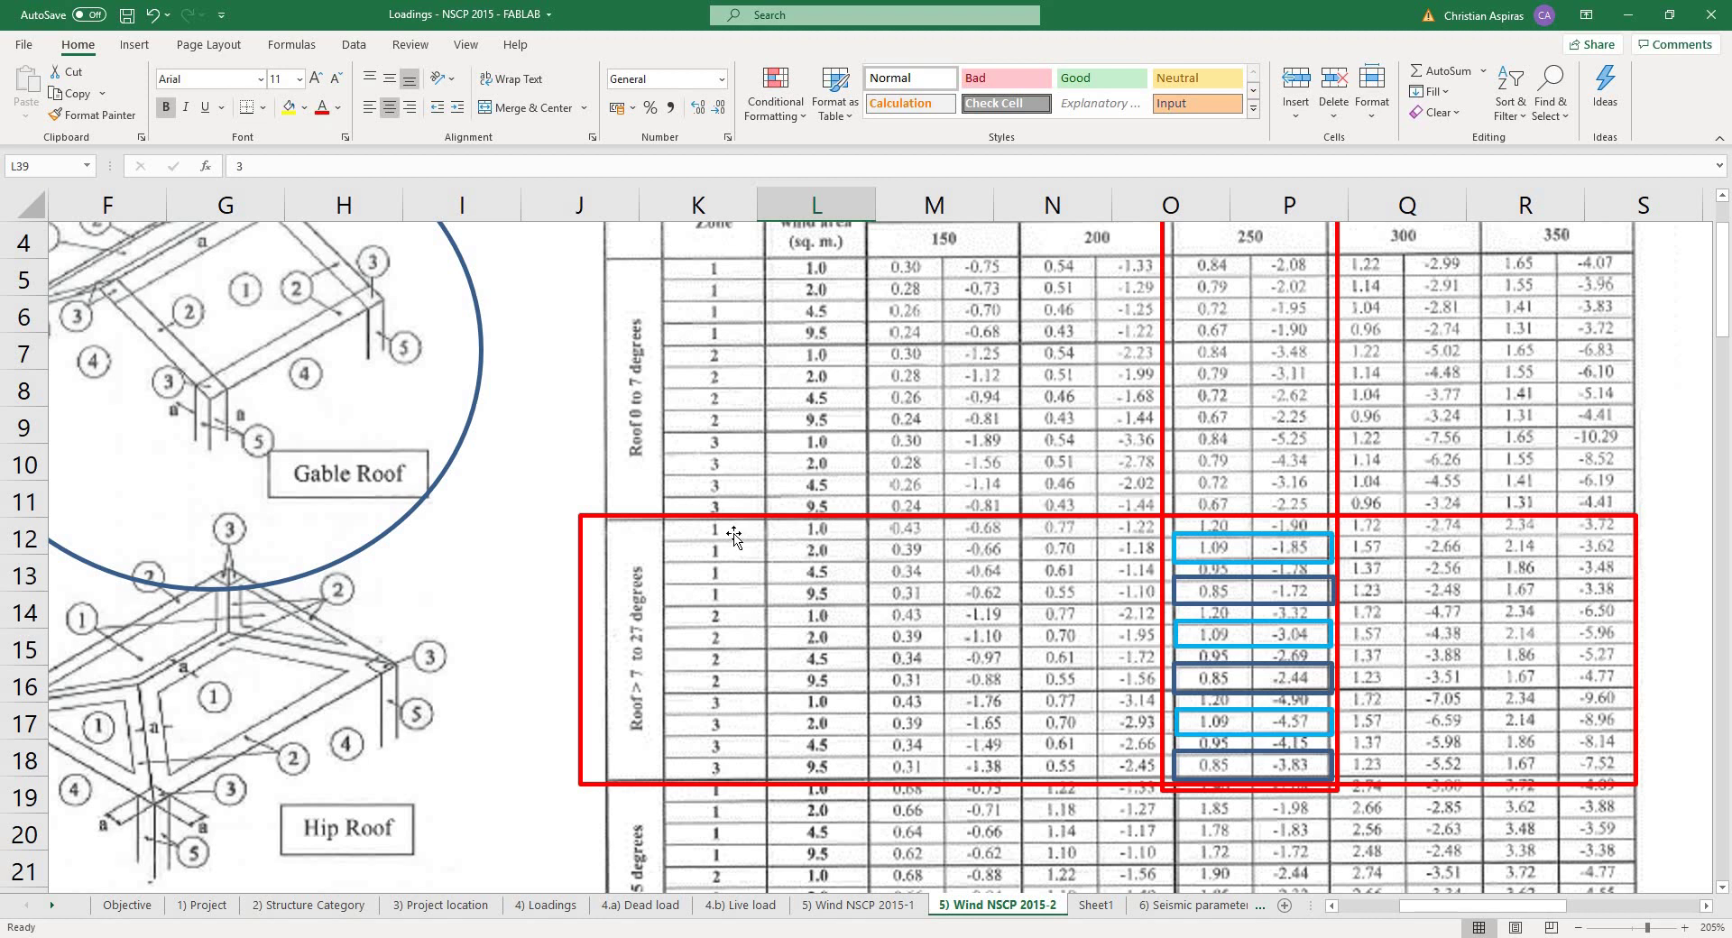
scroll(736, 535, "up", 1)
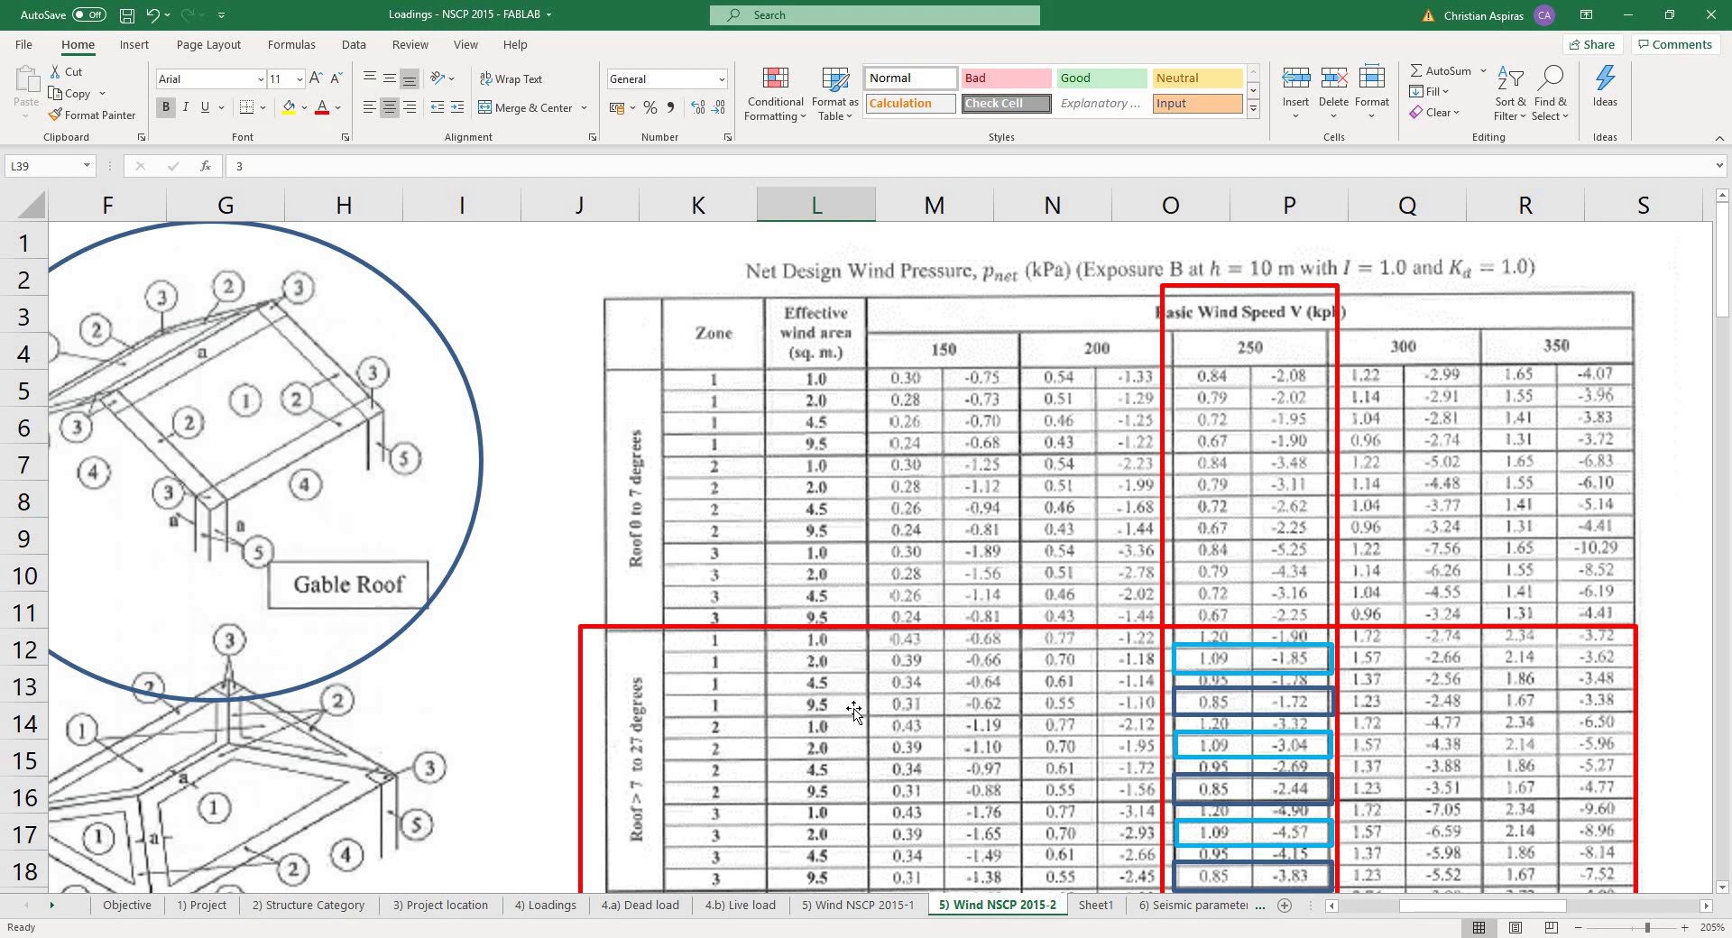
scroll(854, 712, "down", 9)
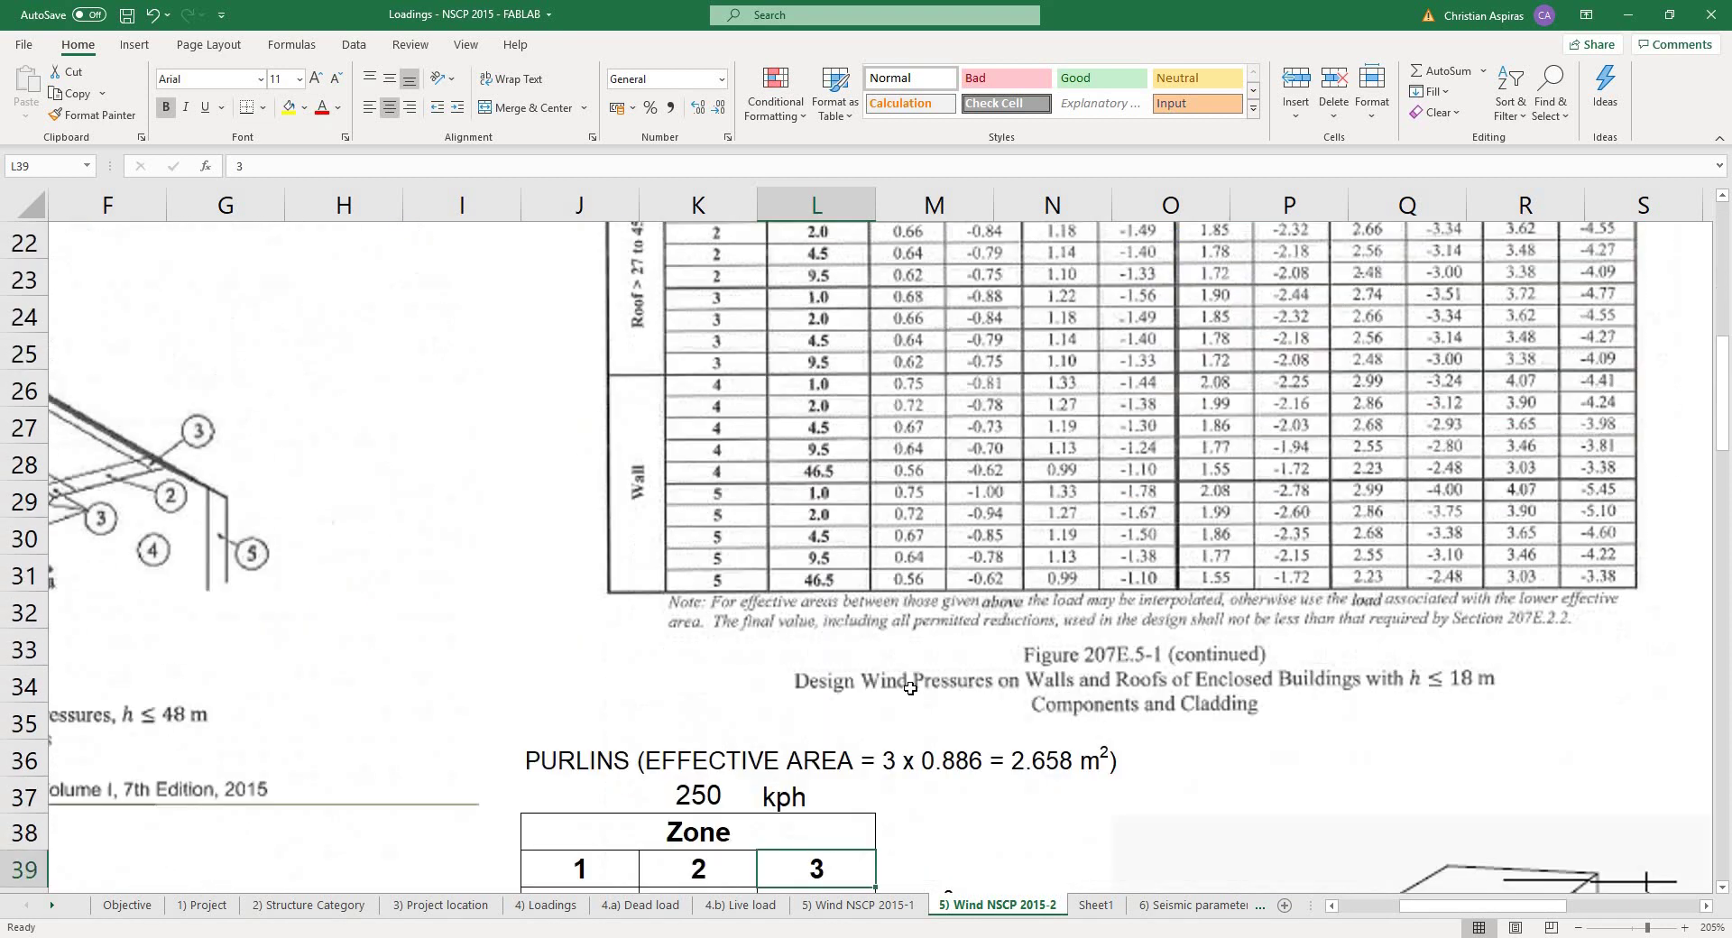
scroll(1042, 577, "up", 6)
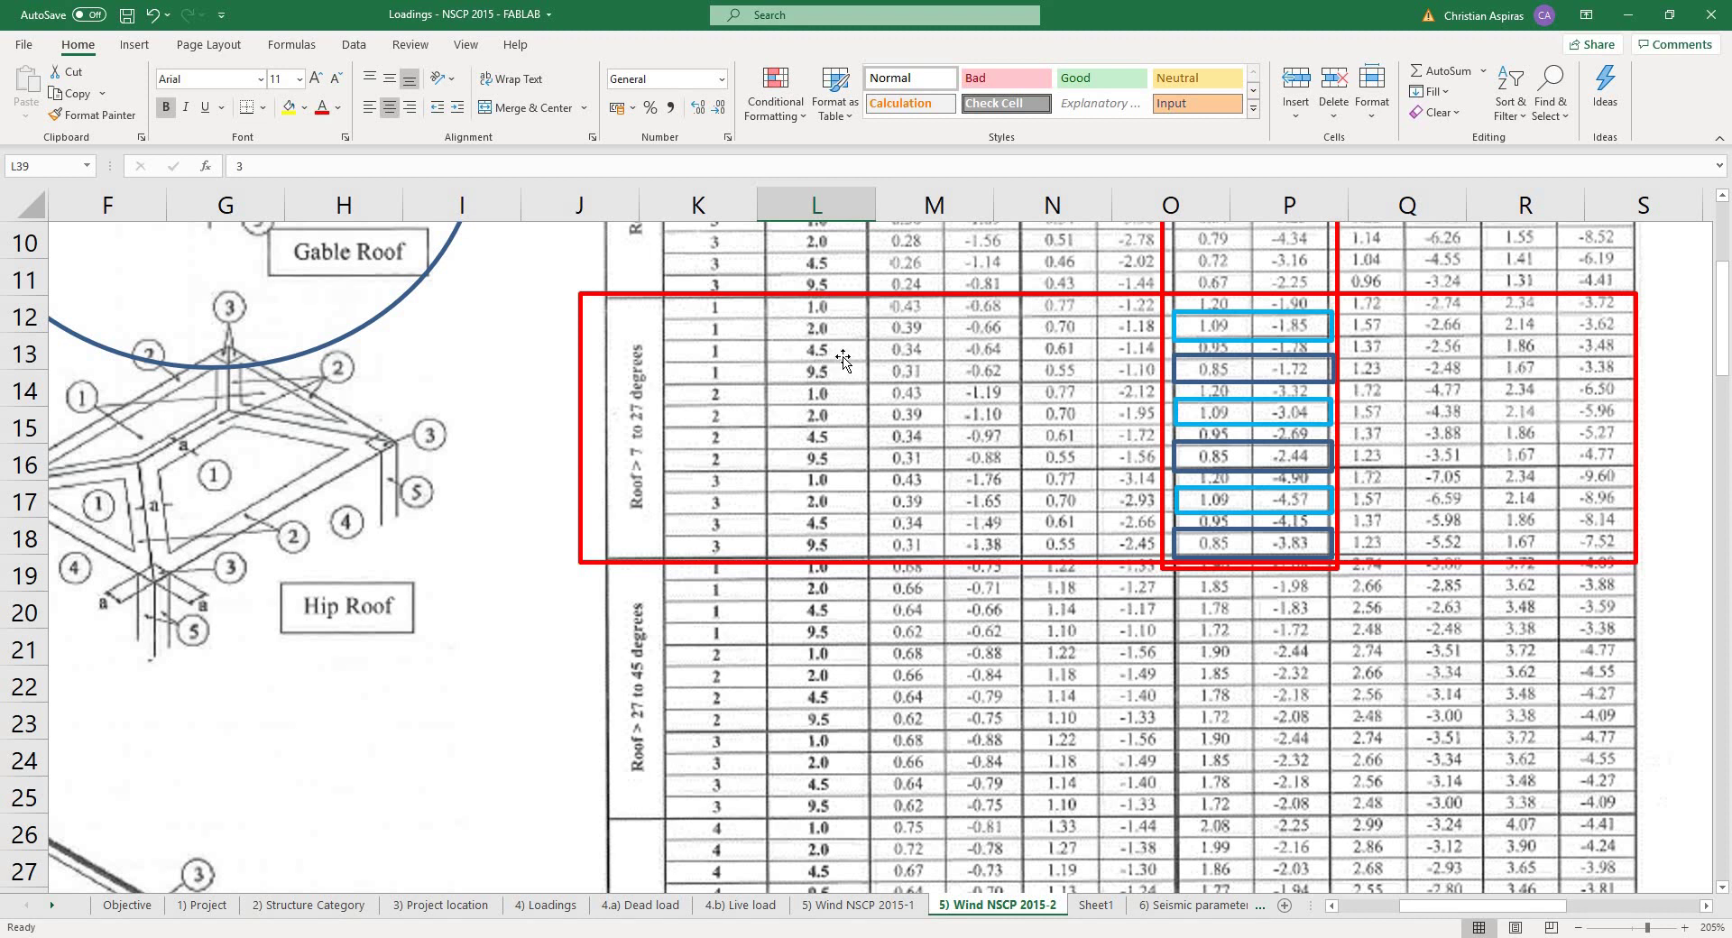
scroll(838, 483, "down", 4)
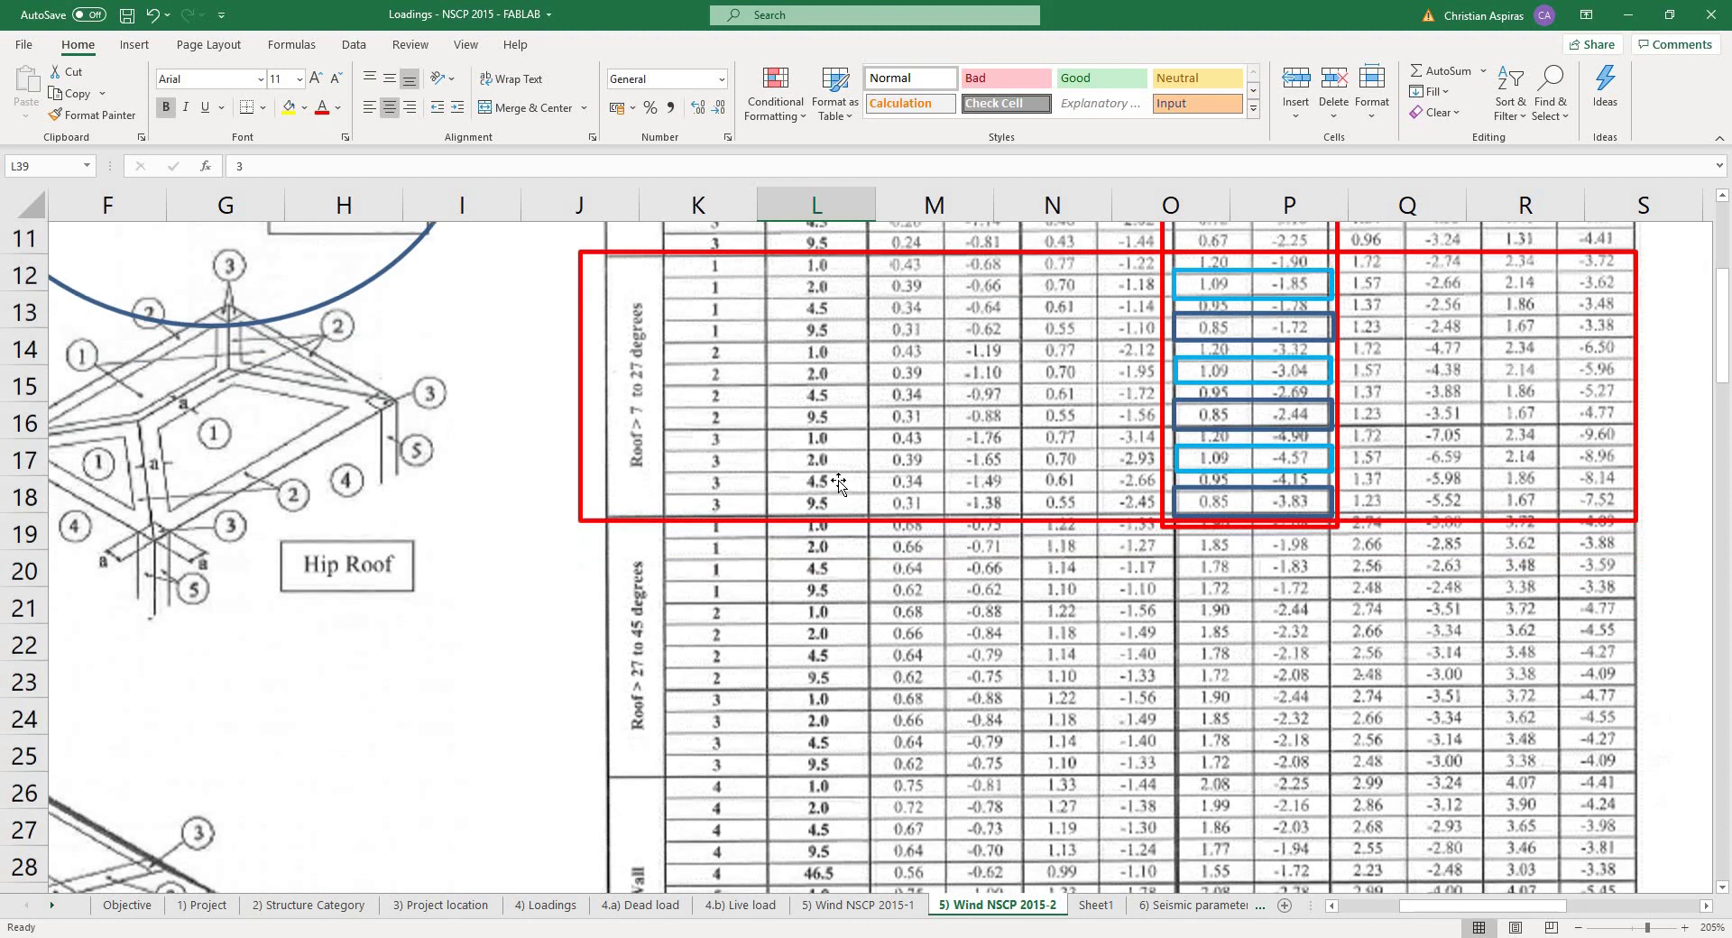
scroll(838, 482, "up", 4)
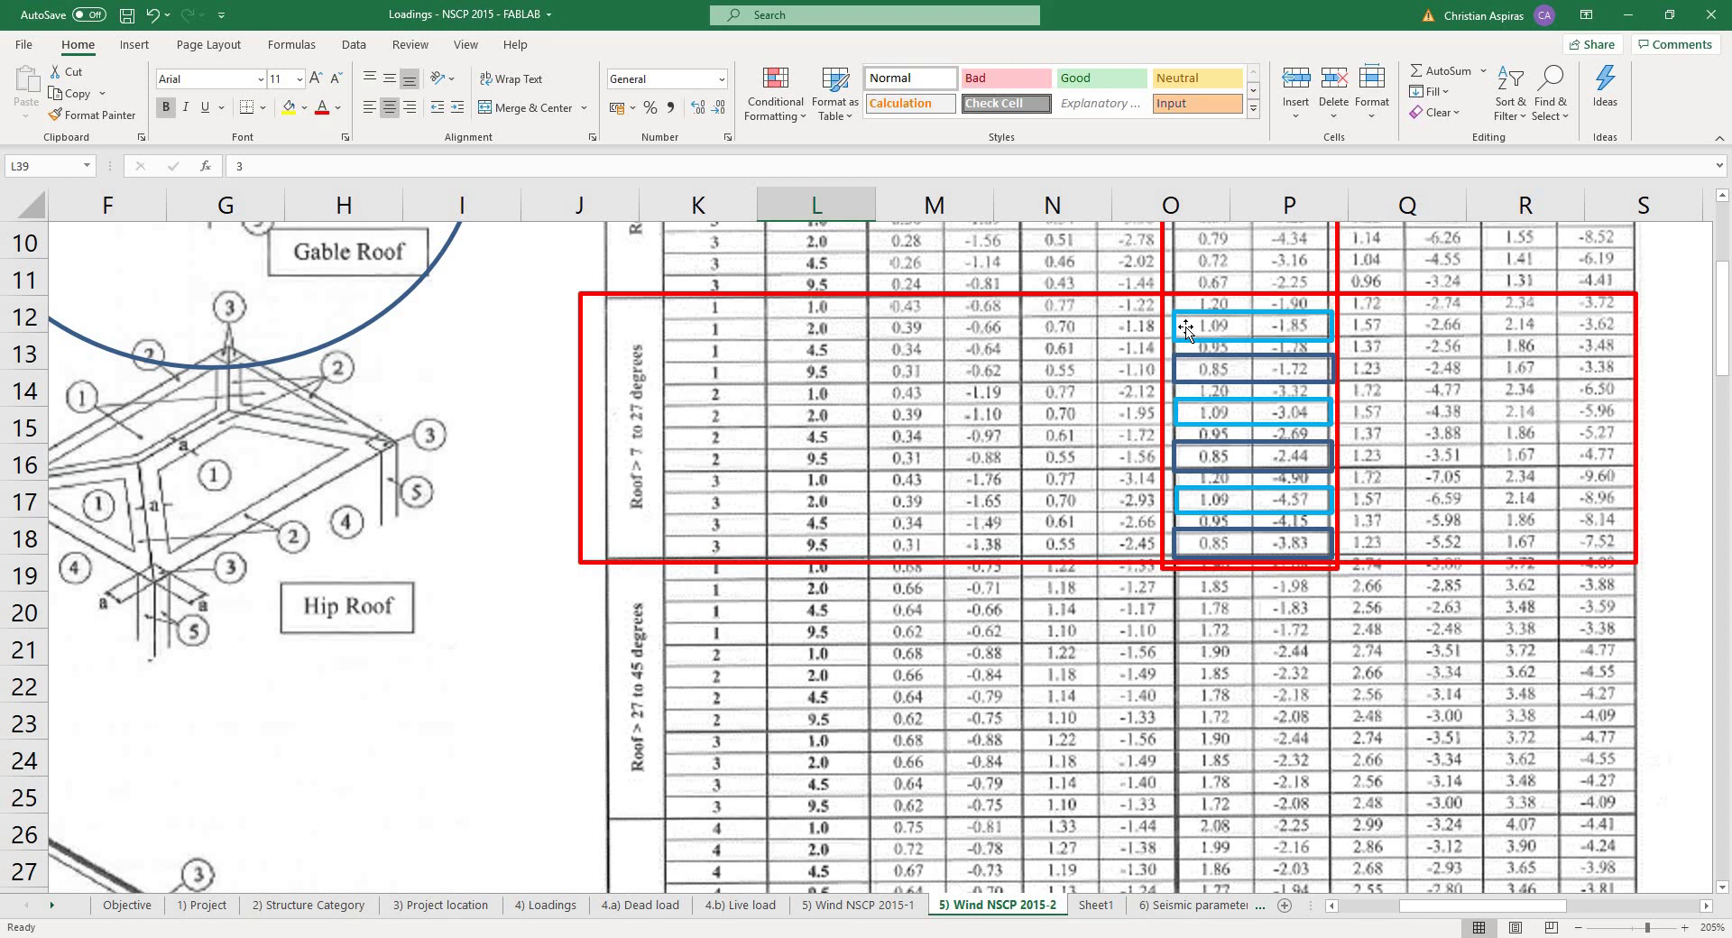
scroll(1100, 462, "down", 6)
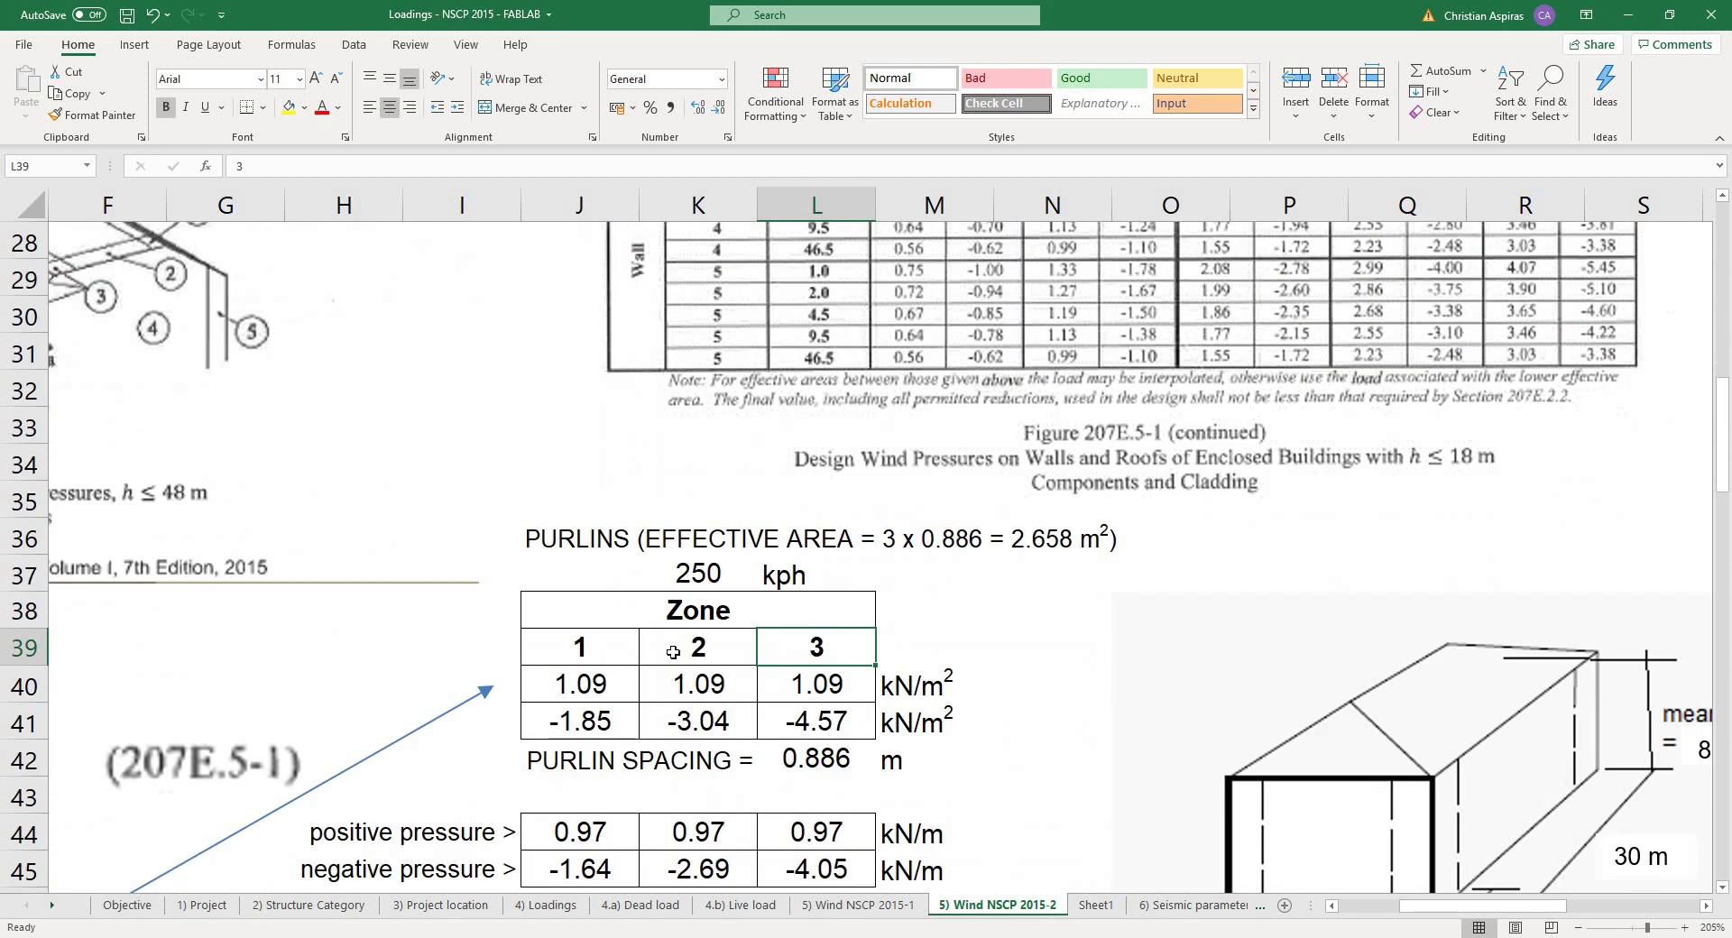
scroll(673, 651, "down", 1)
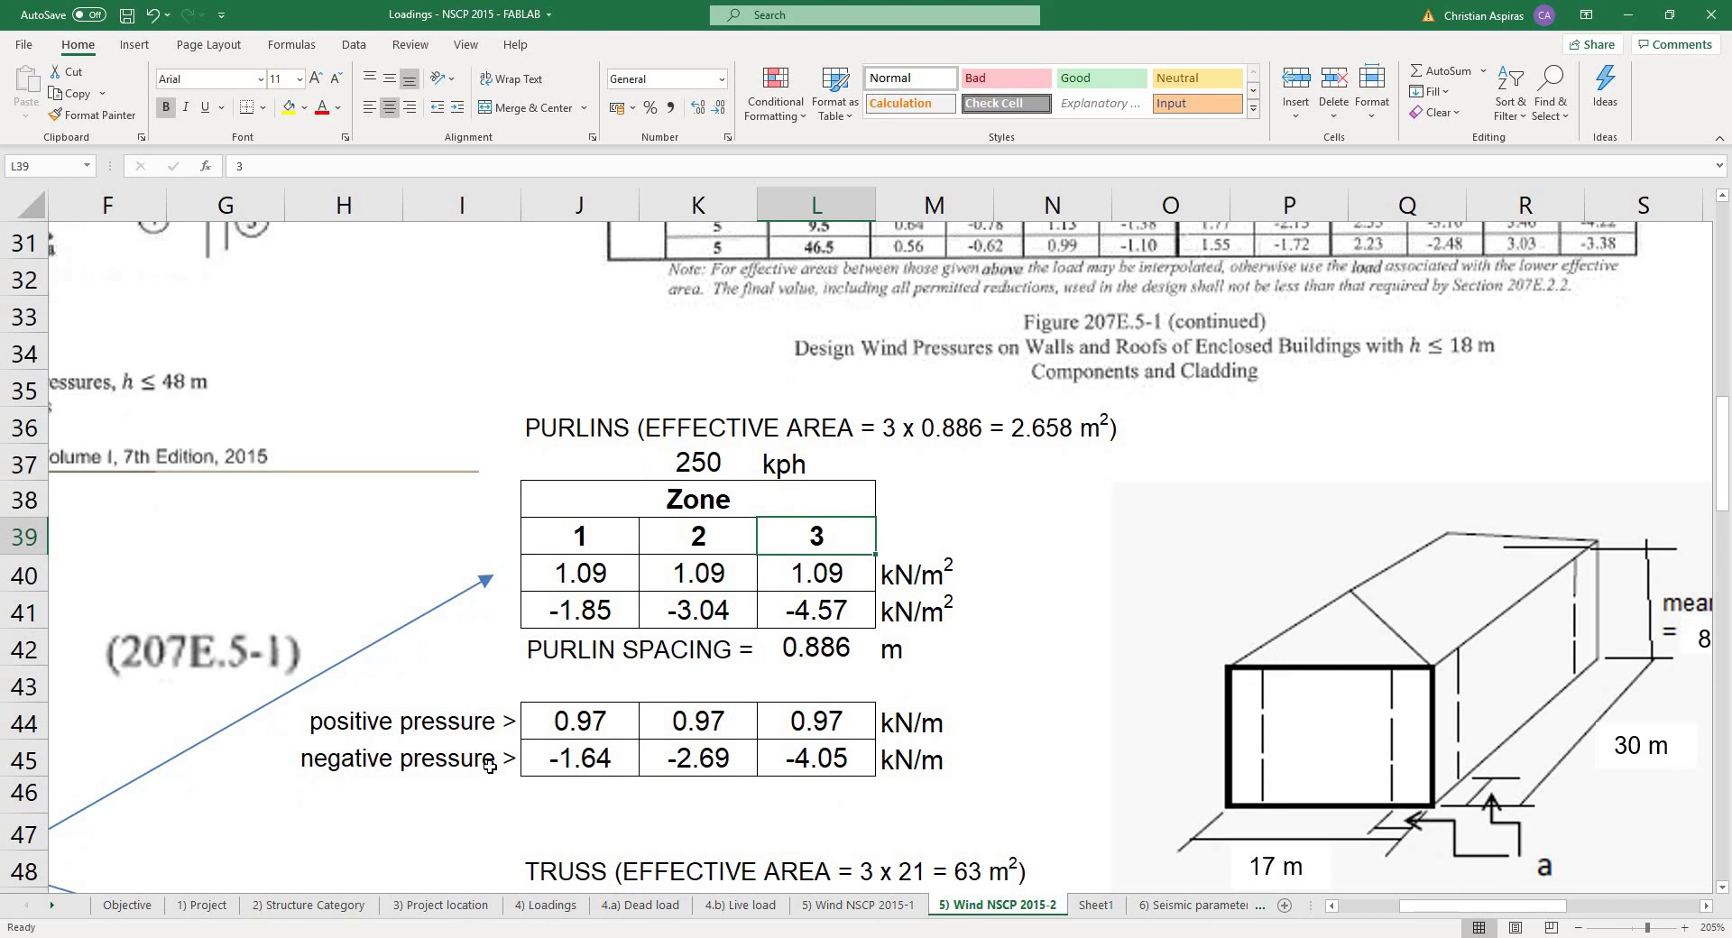
scroll(941, 712, "down", 9)
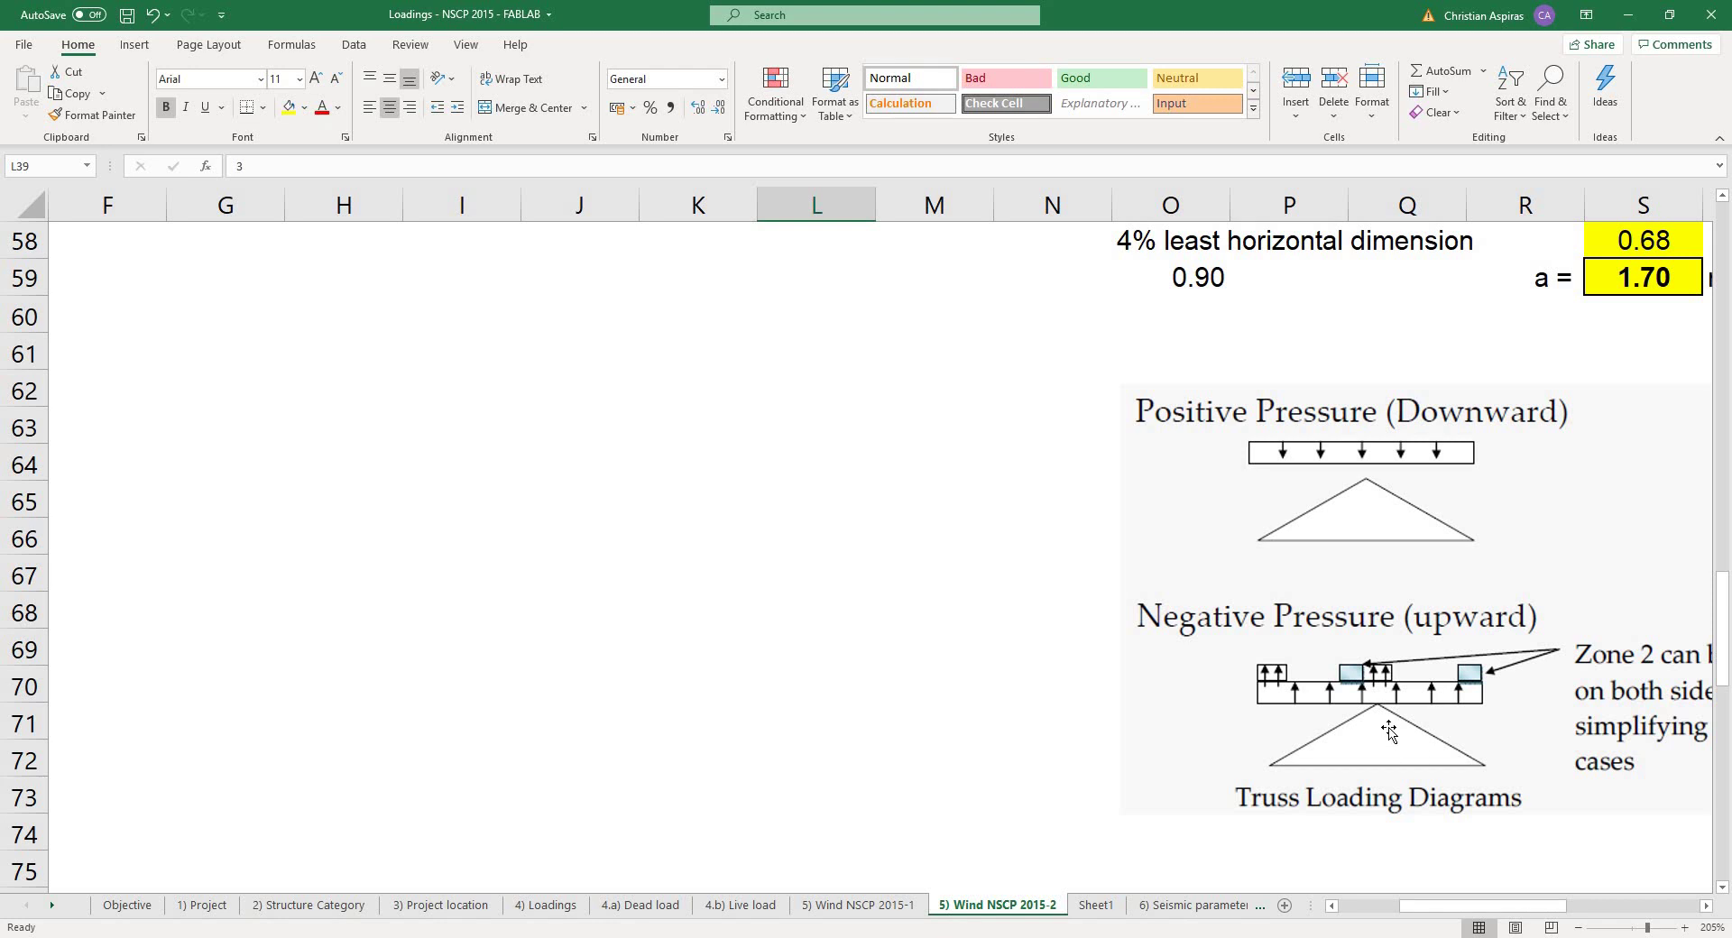
scroll(1398, 741, "up", 13)
scroll(1338, 678, "up", 3)
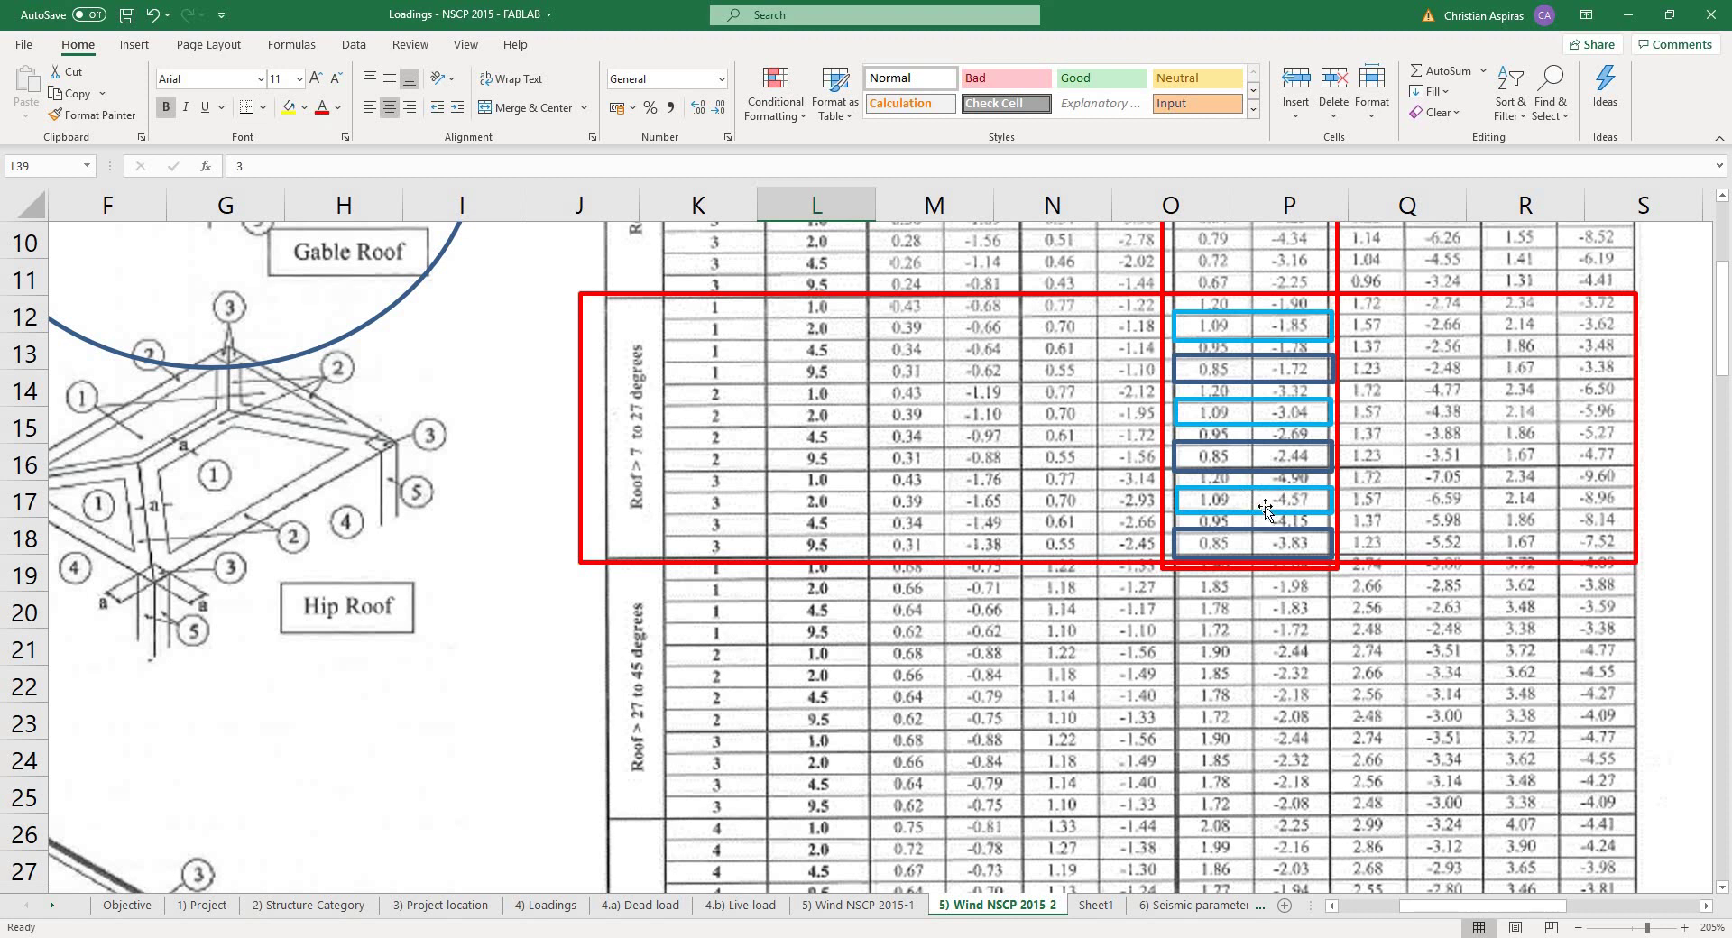
scroll(1083, 586, "down", 6)
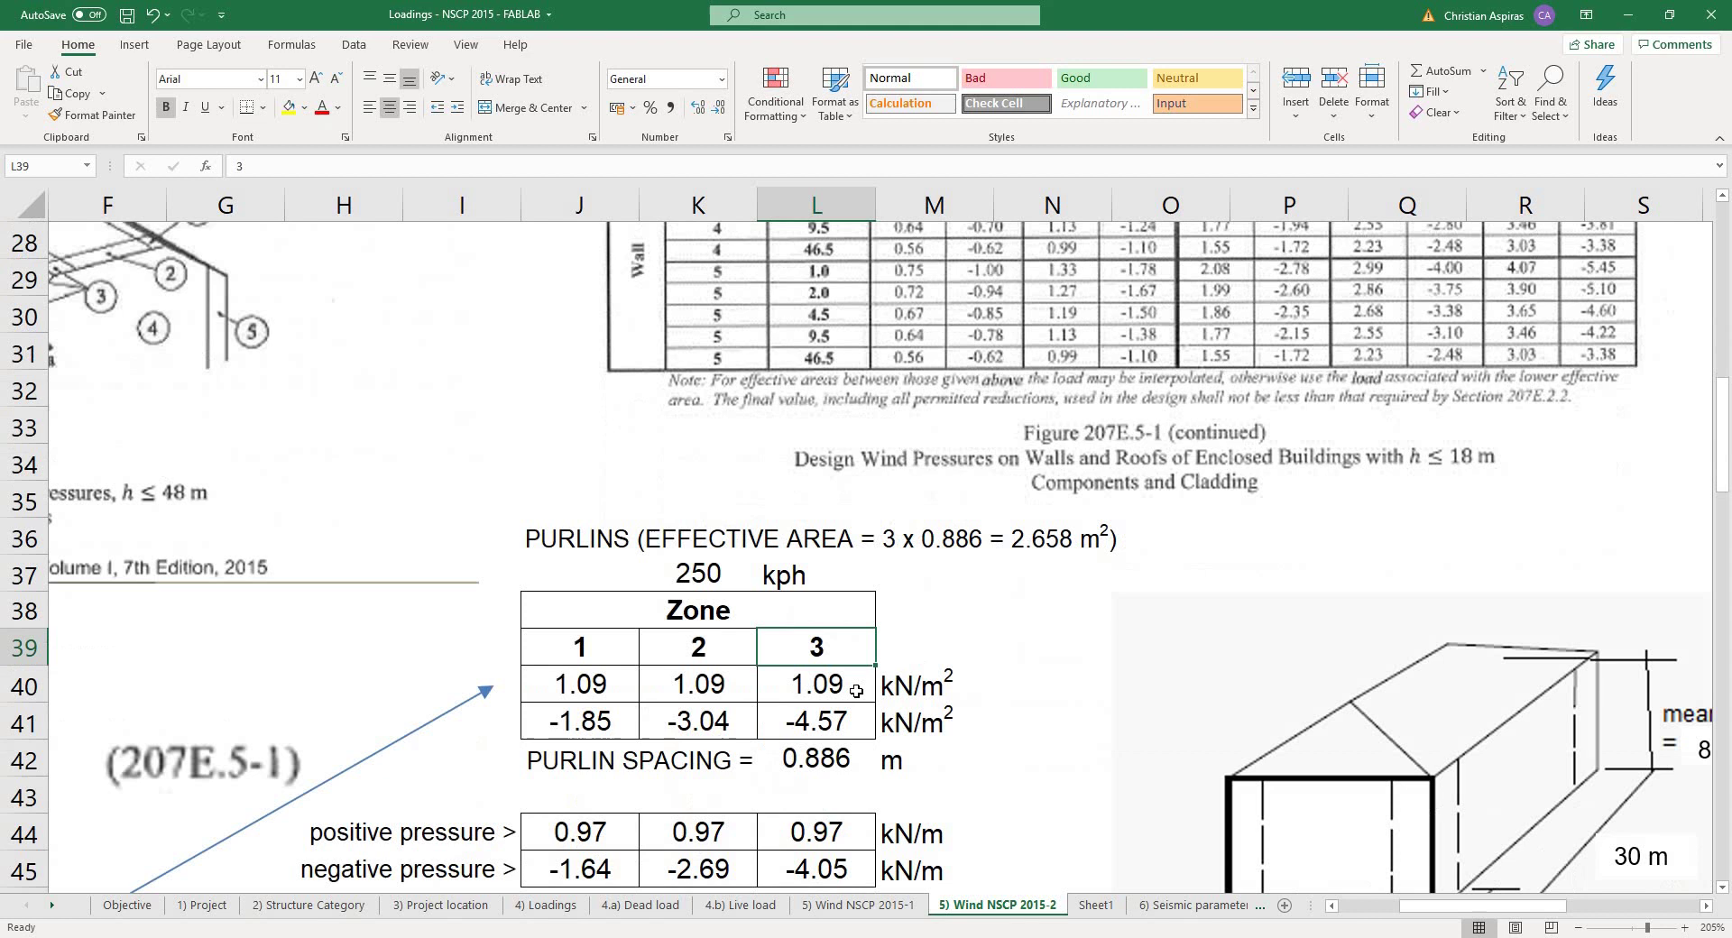
scroll(857, 691, "down", 1)
key("Return")
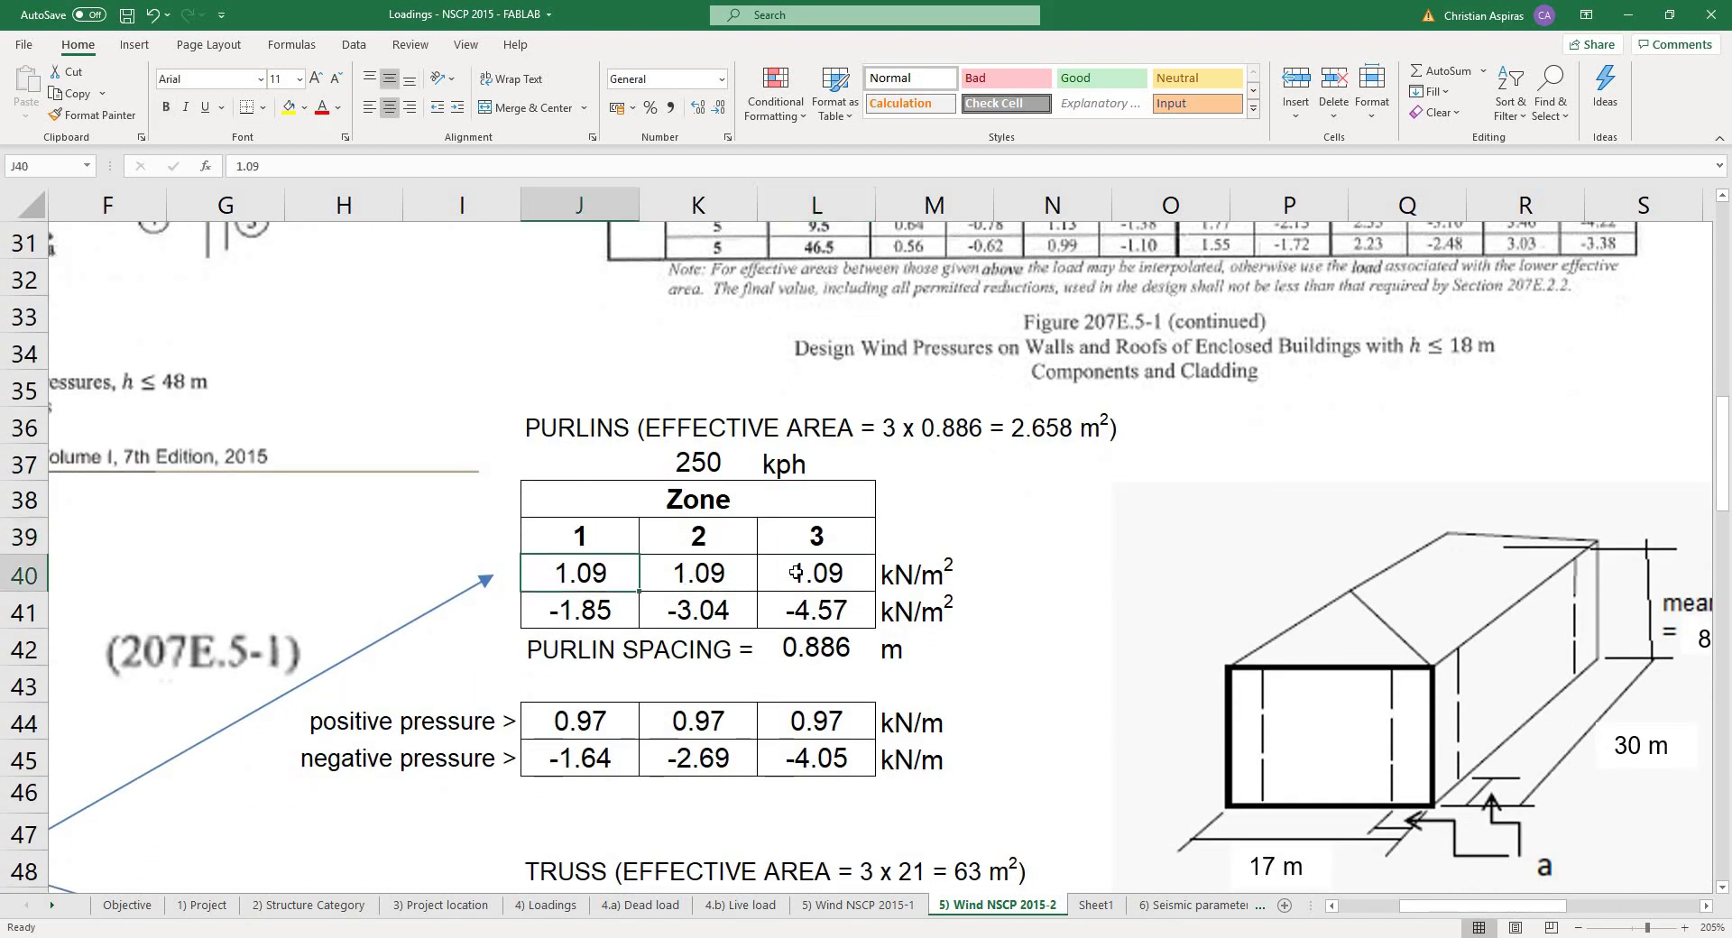
key("Tab")
key("Tab")
key("Return")
key("Tab")
key("Tab")
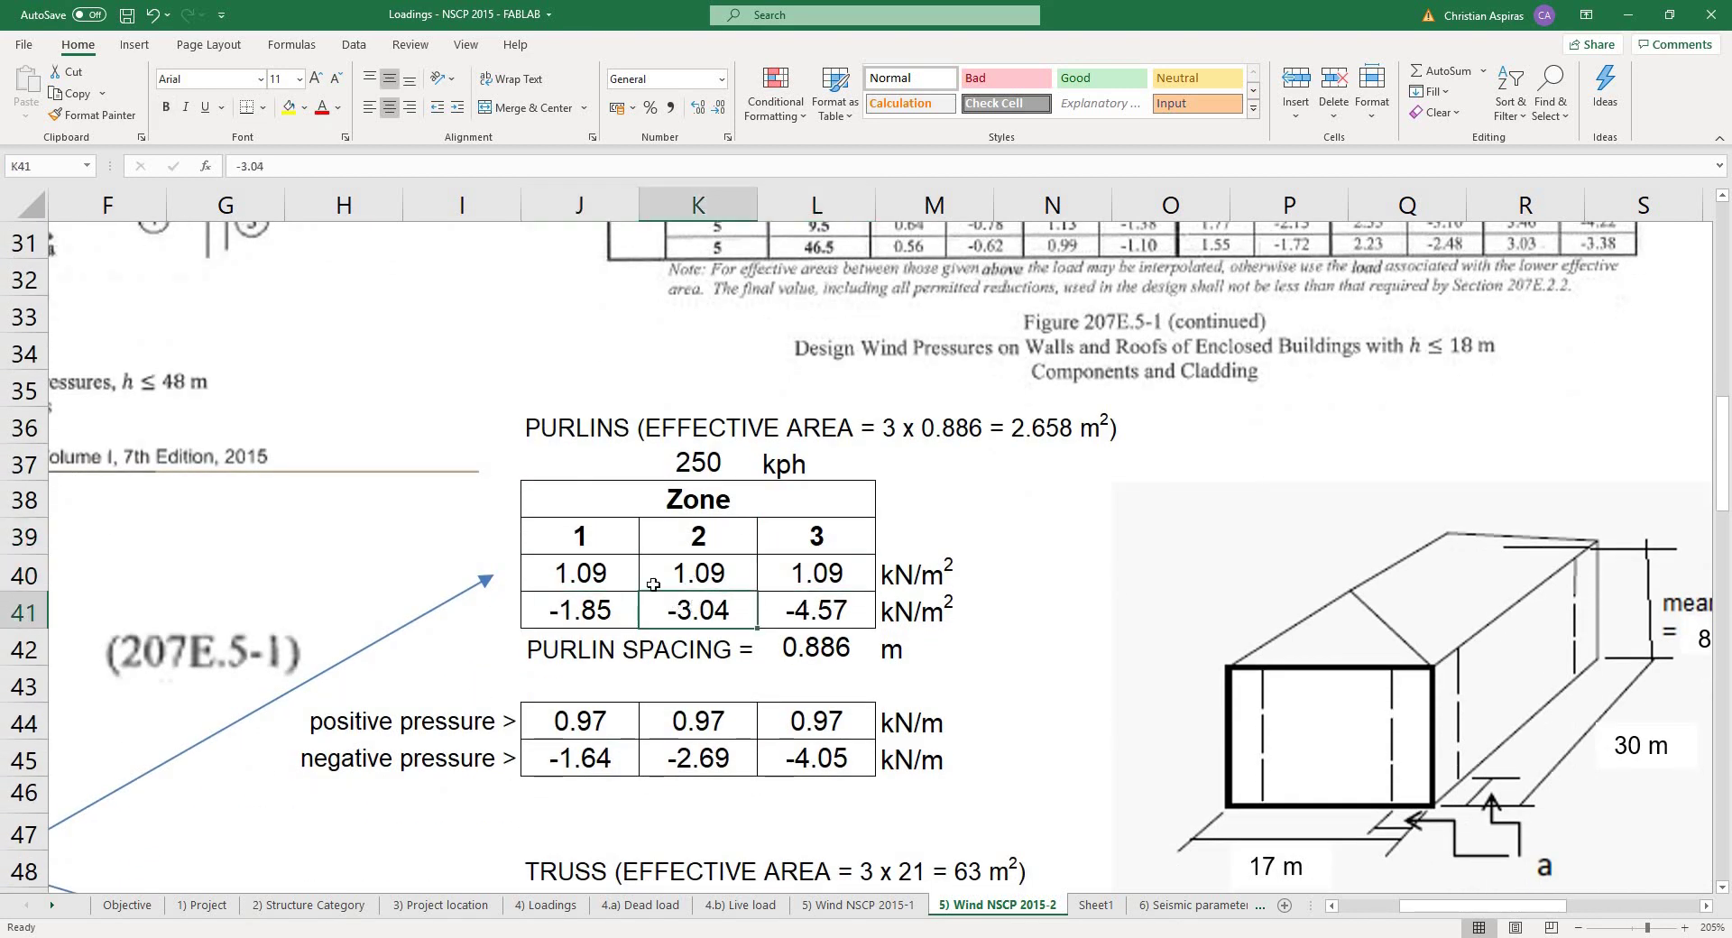
key("shift+Return")
key("Tab")
key("Tab")
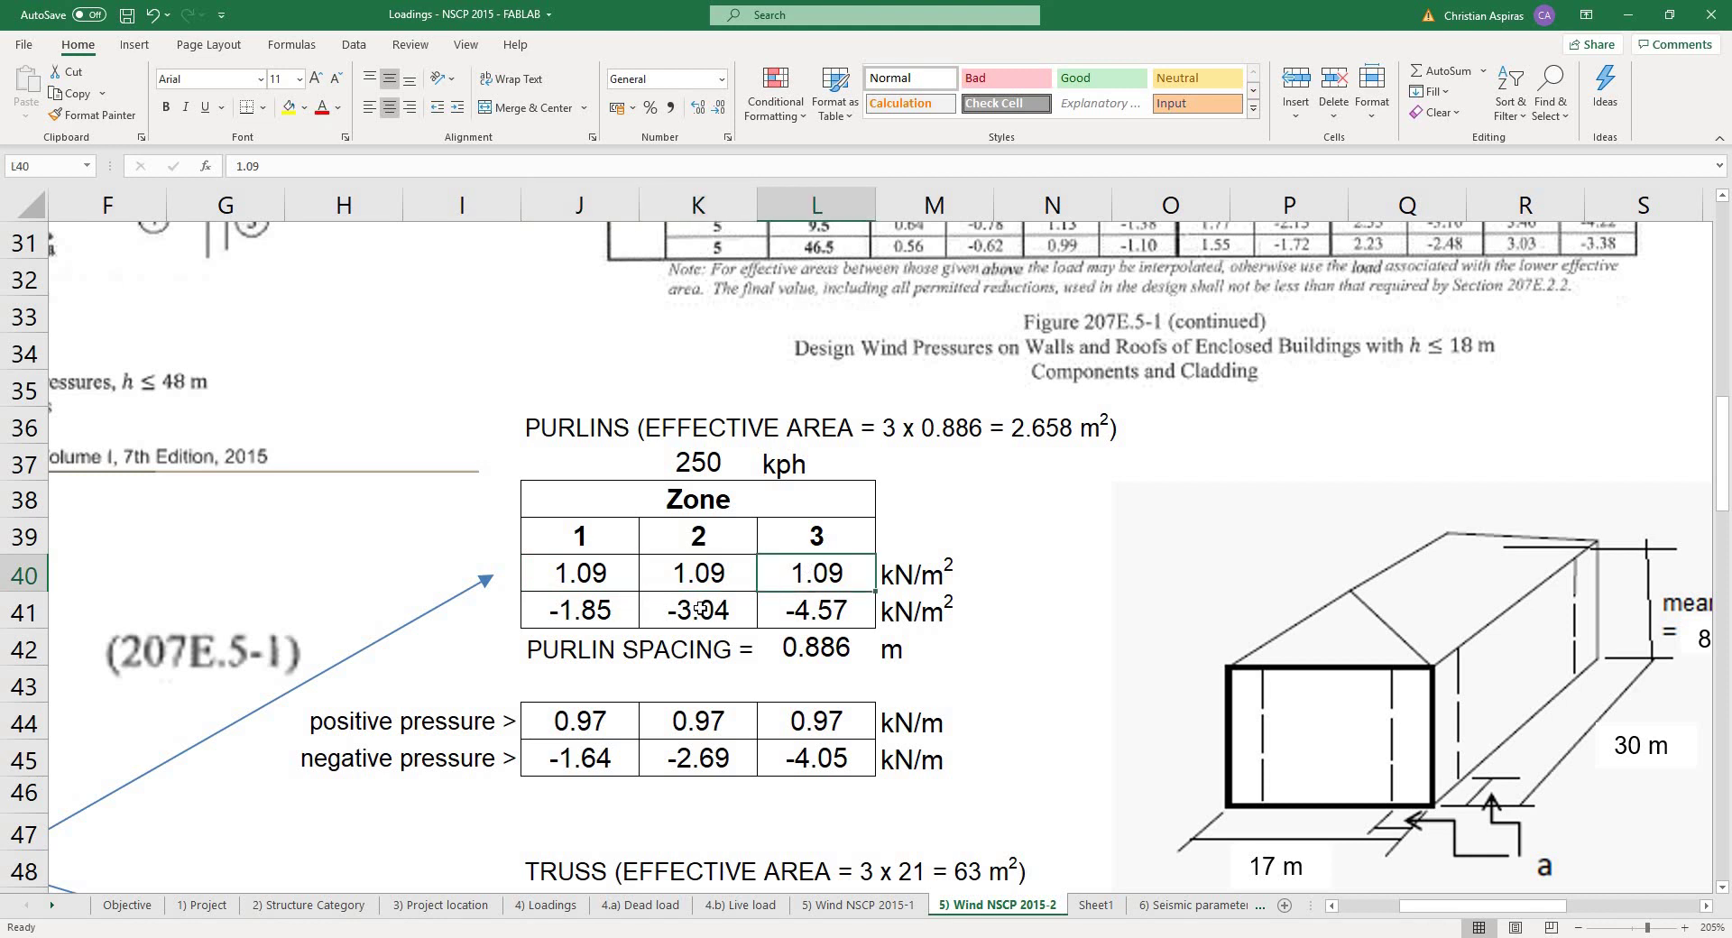
key("Return")
key("Tab")
key("Tab")
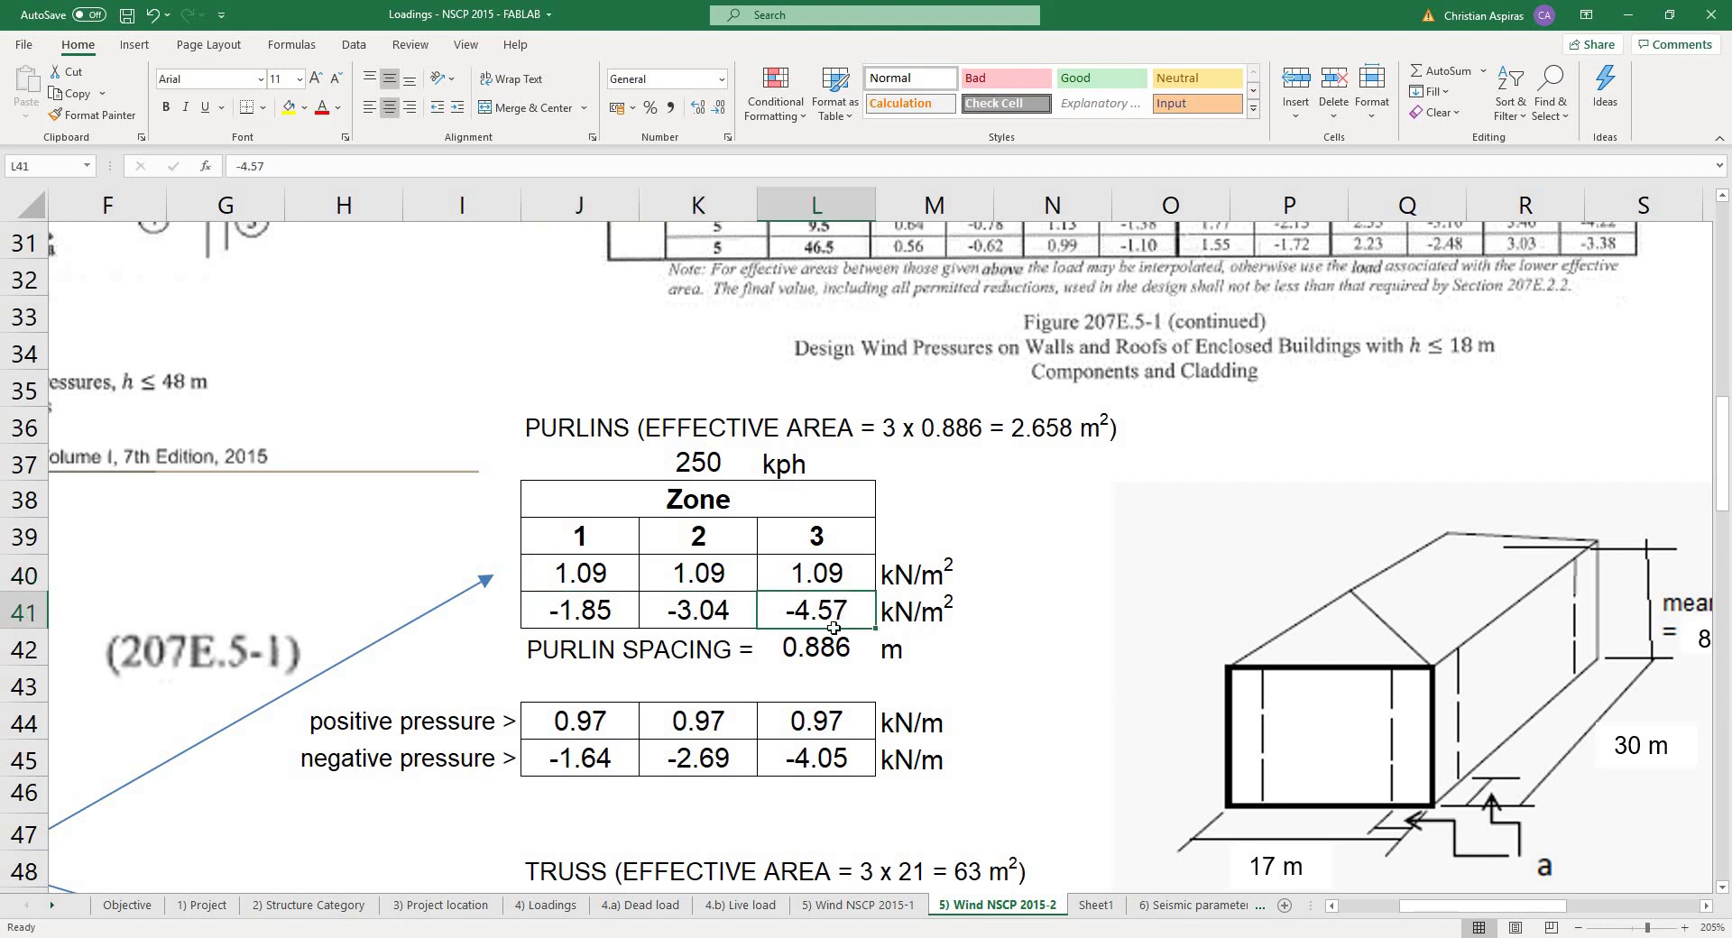
scroll(834, 628, "down", 1)
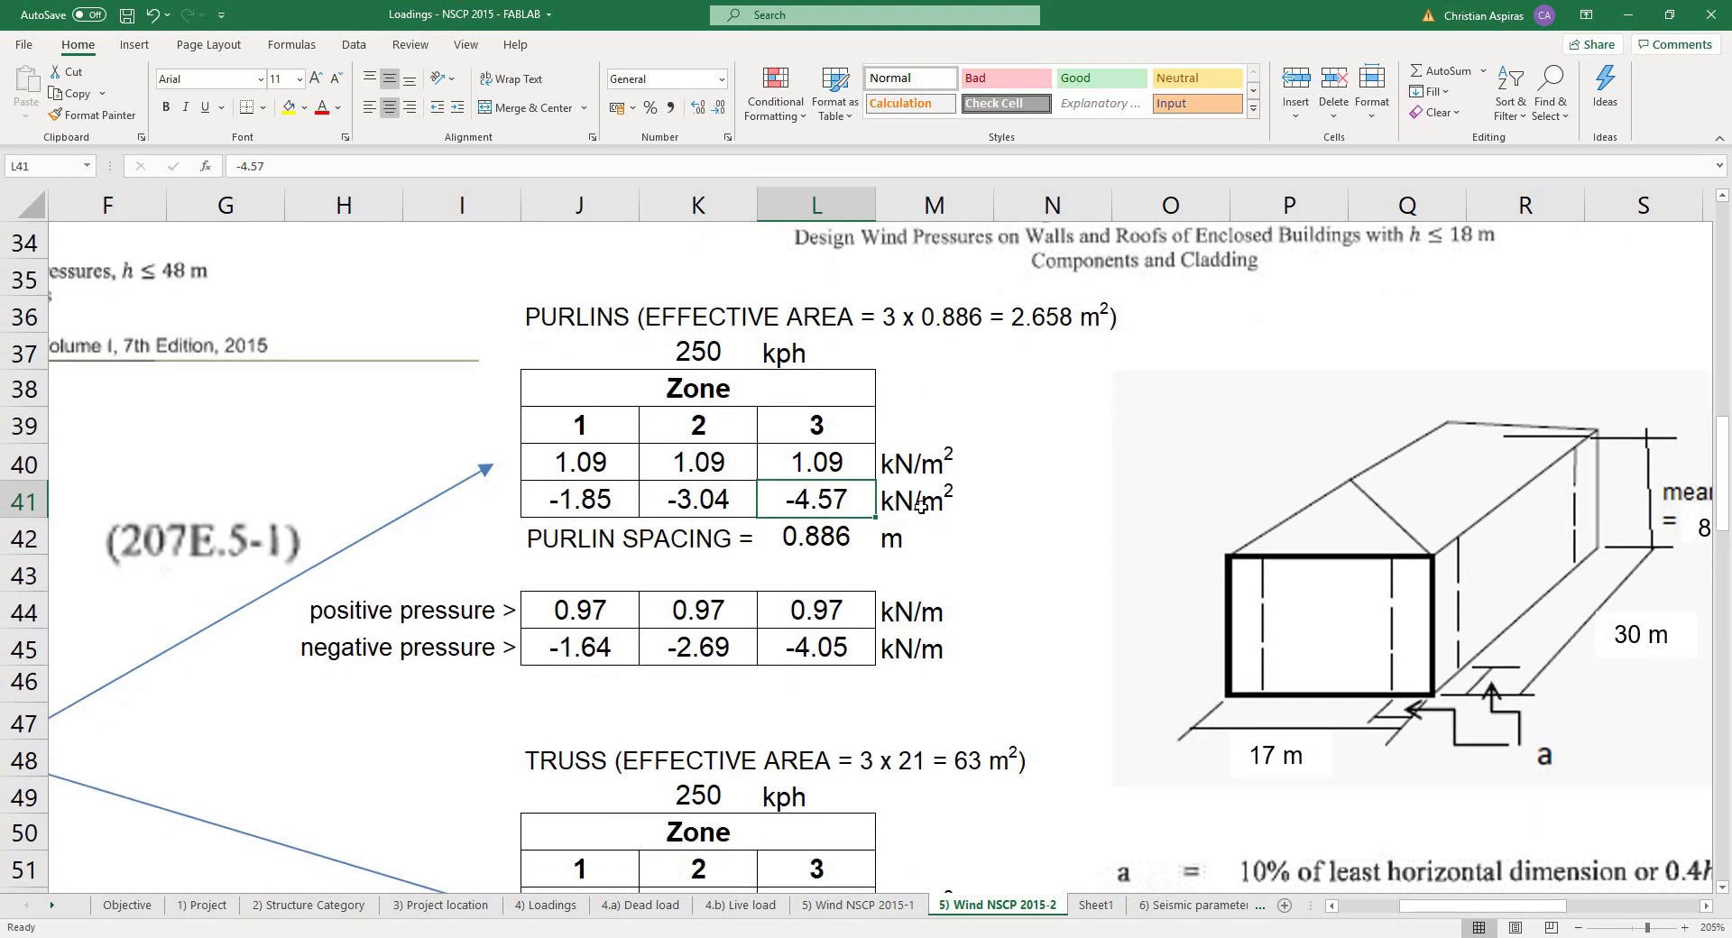
key("Tab")
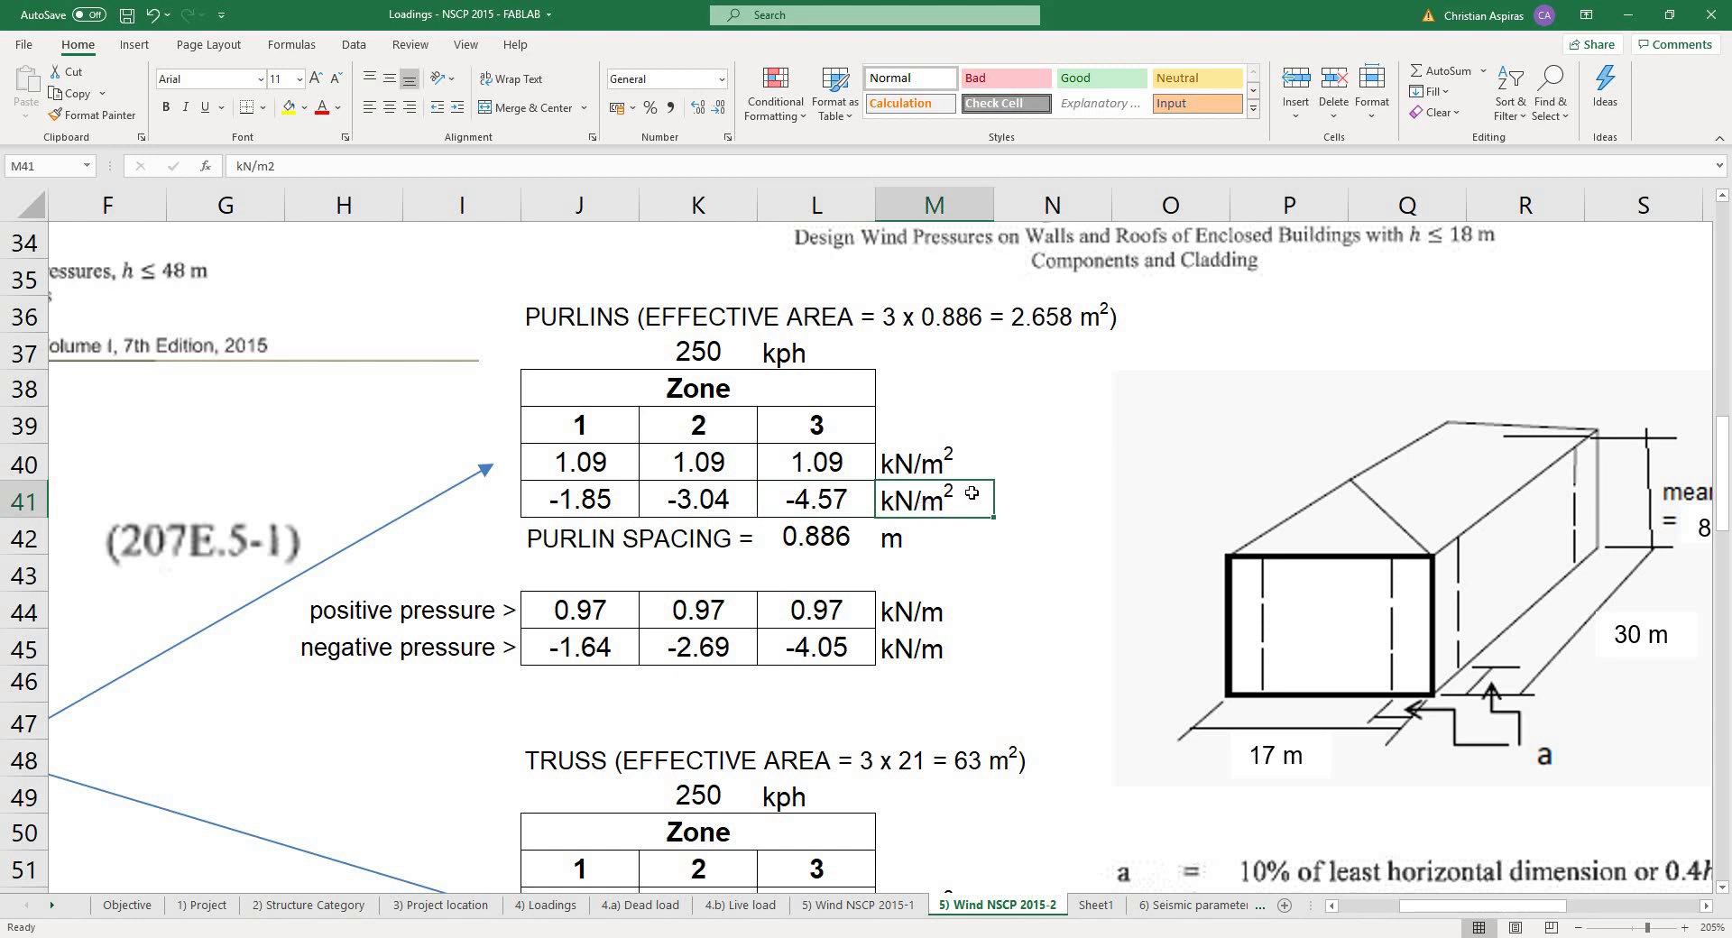
left_click(978, 468)
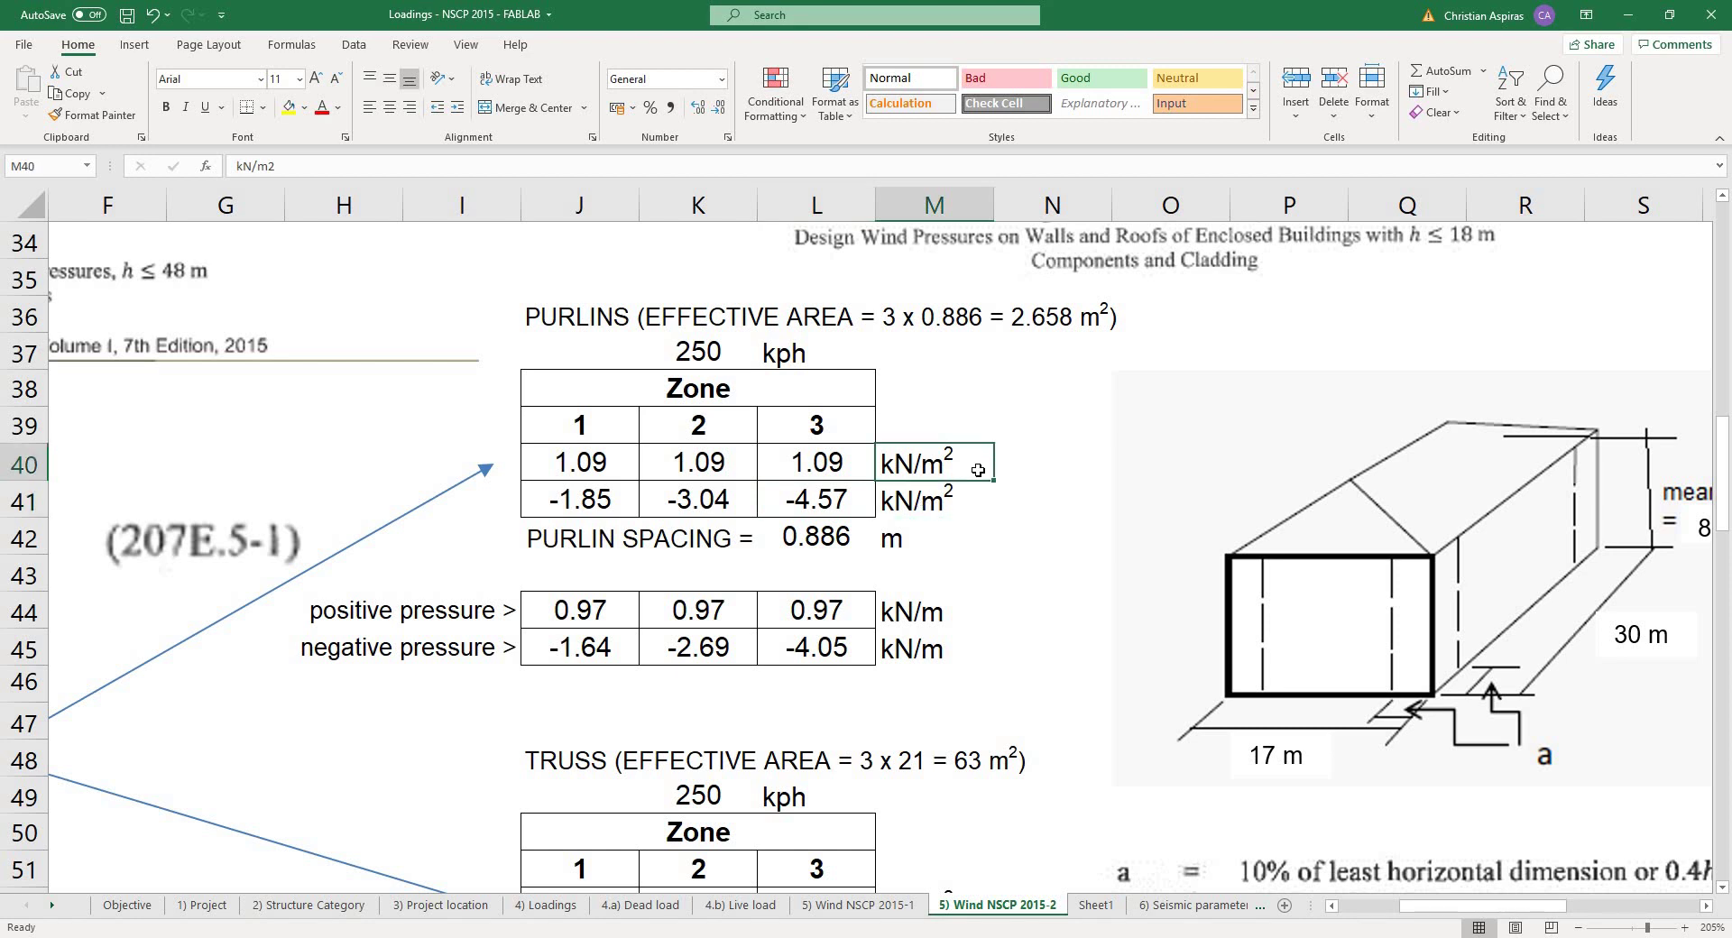
key("Down")
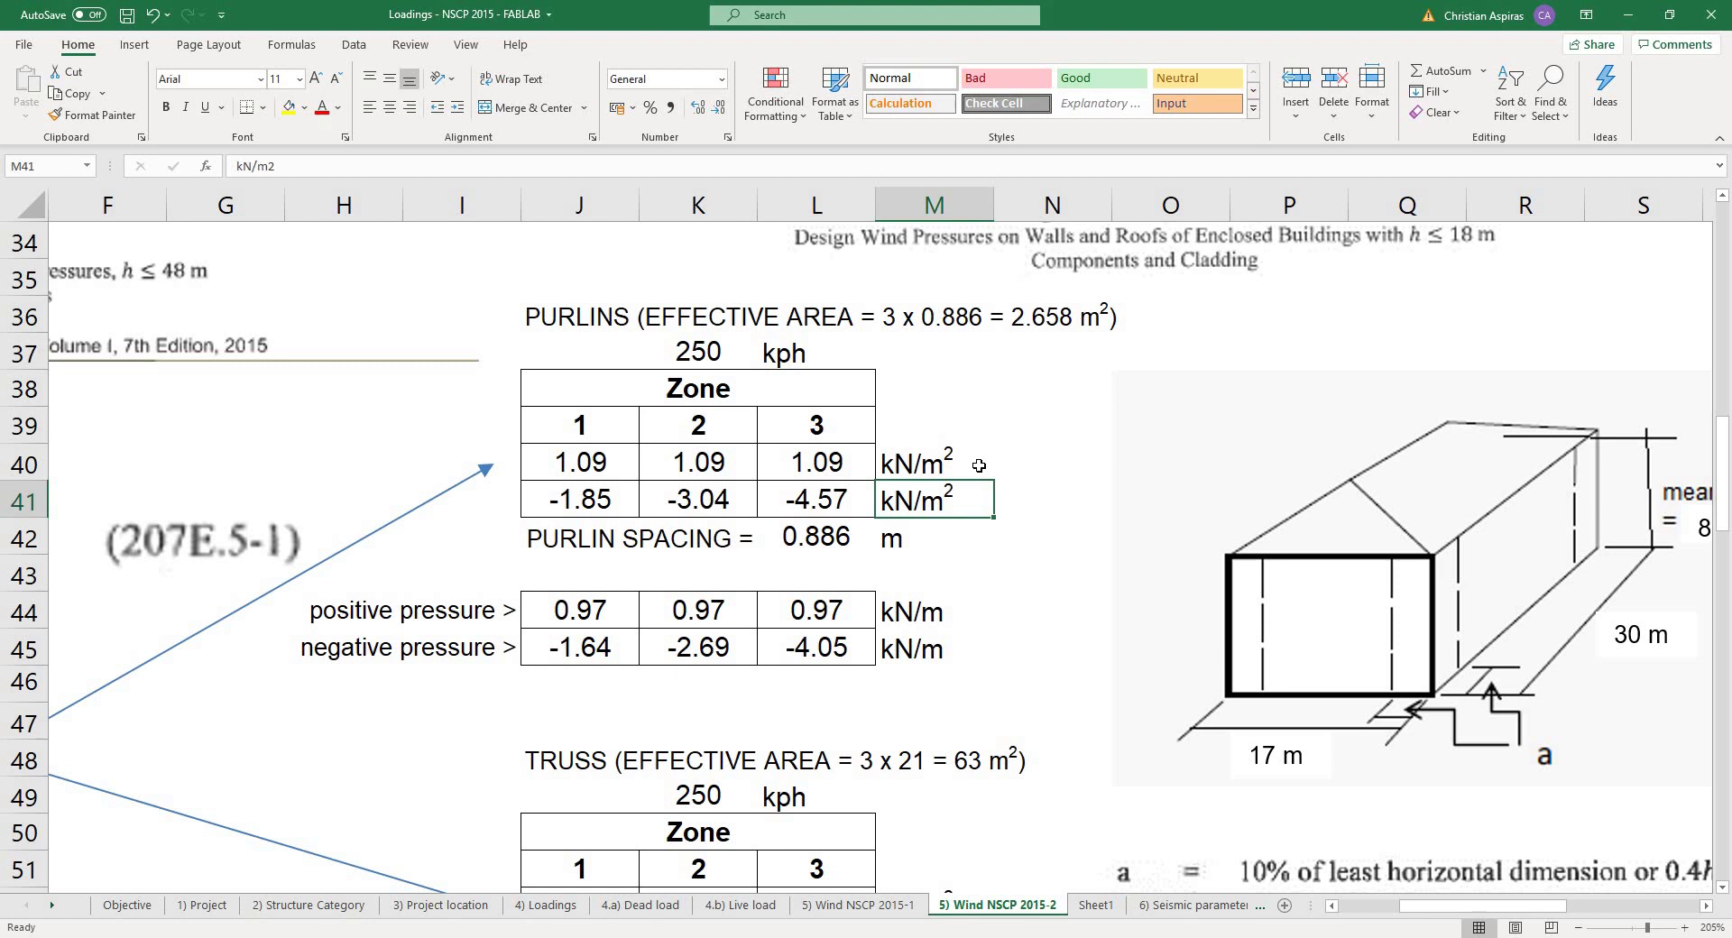
left_click(979, 466)
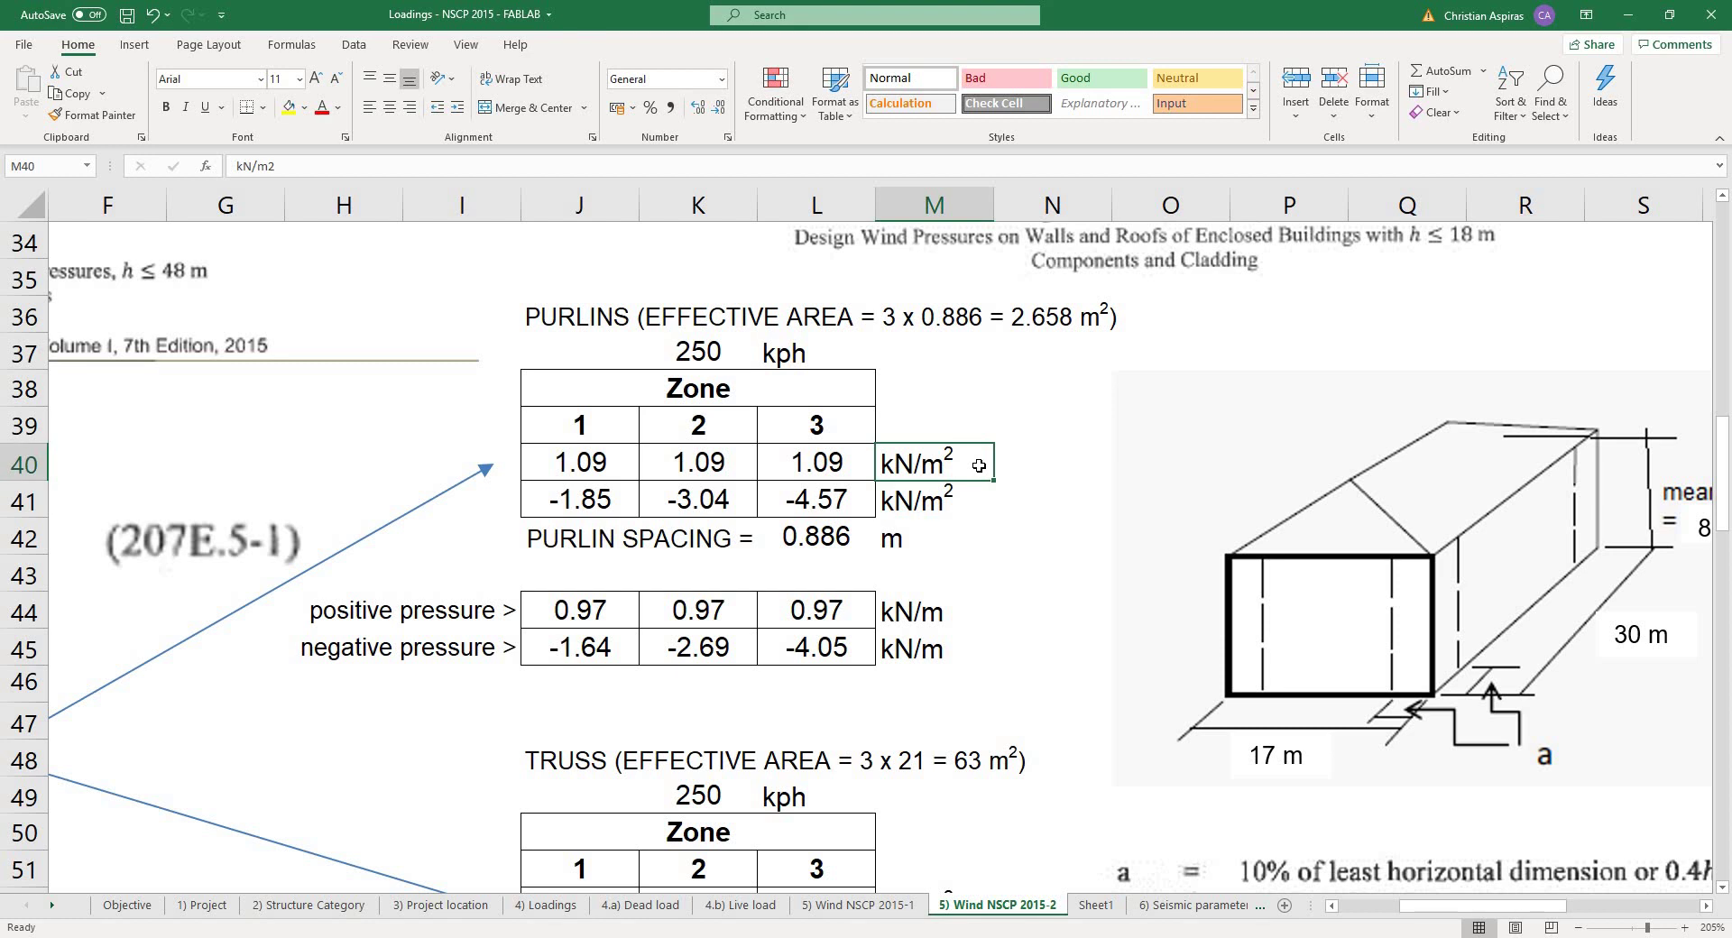
left_click(979, 502)
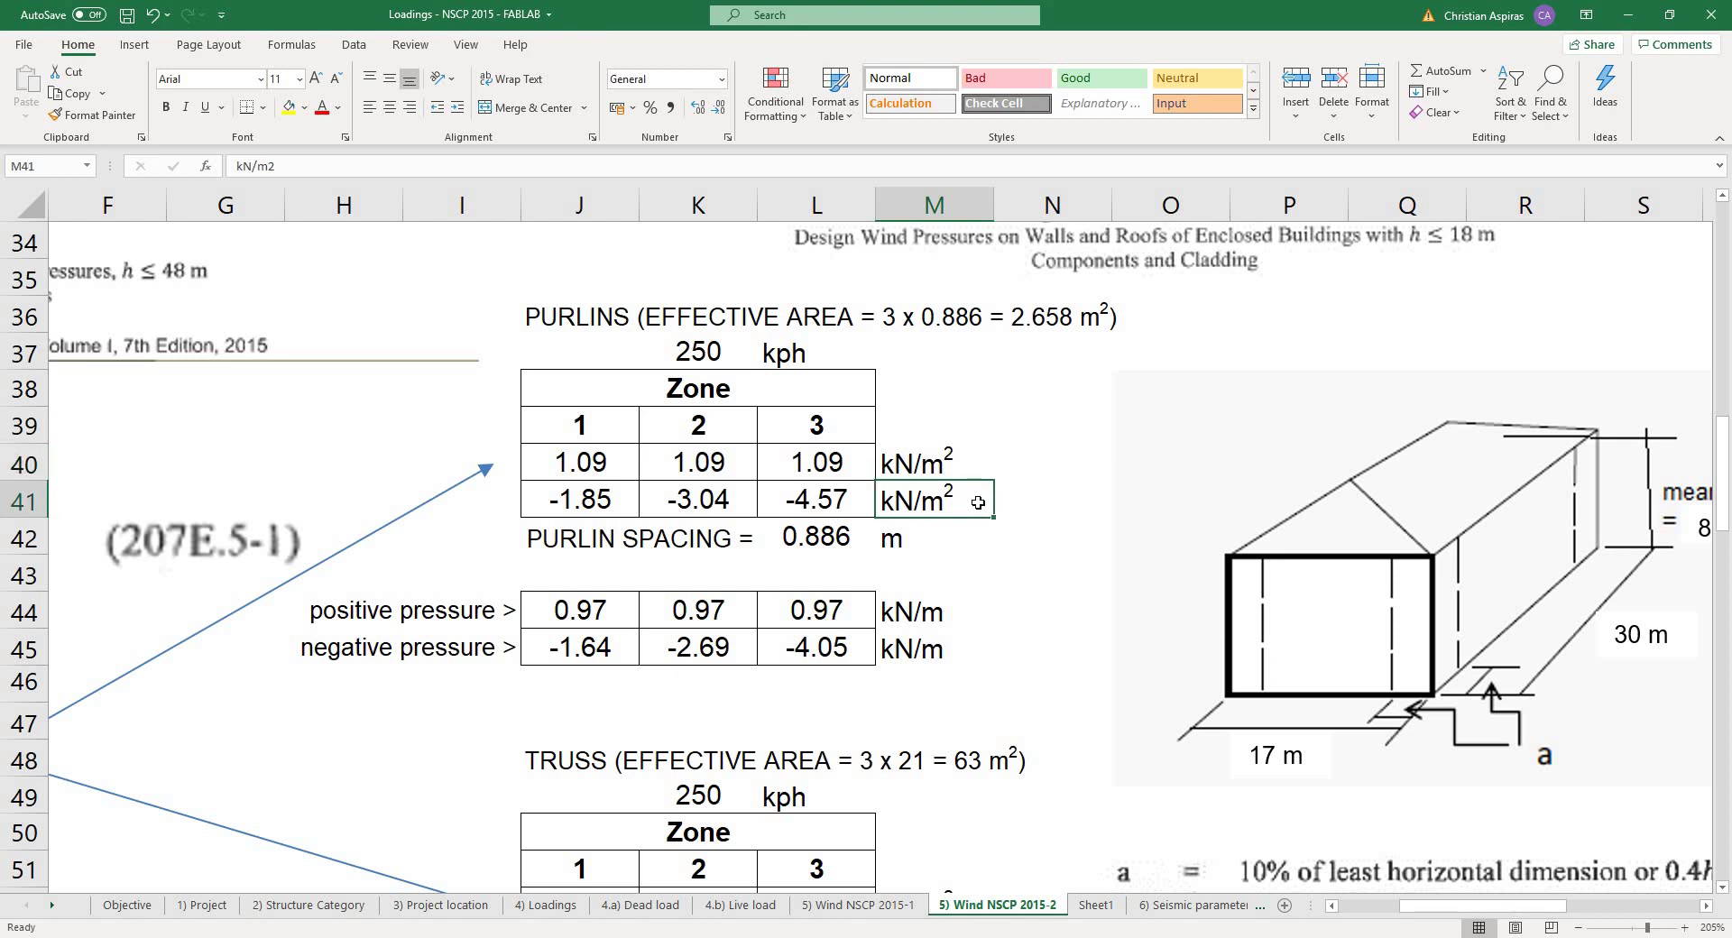
left_click(963, 615)
left_click(971, 667)
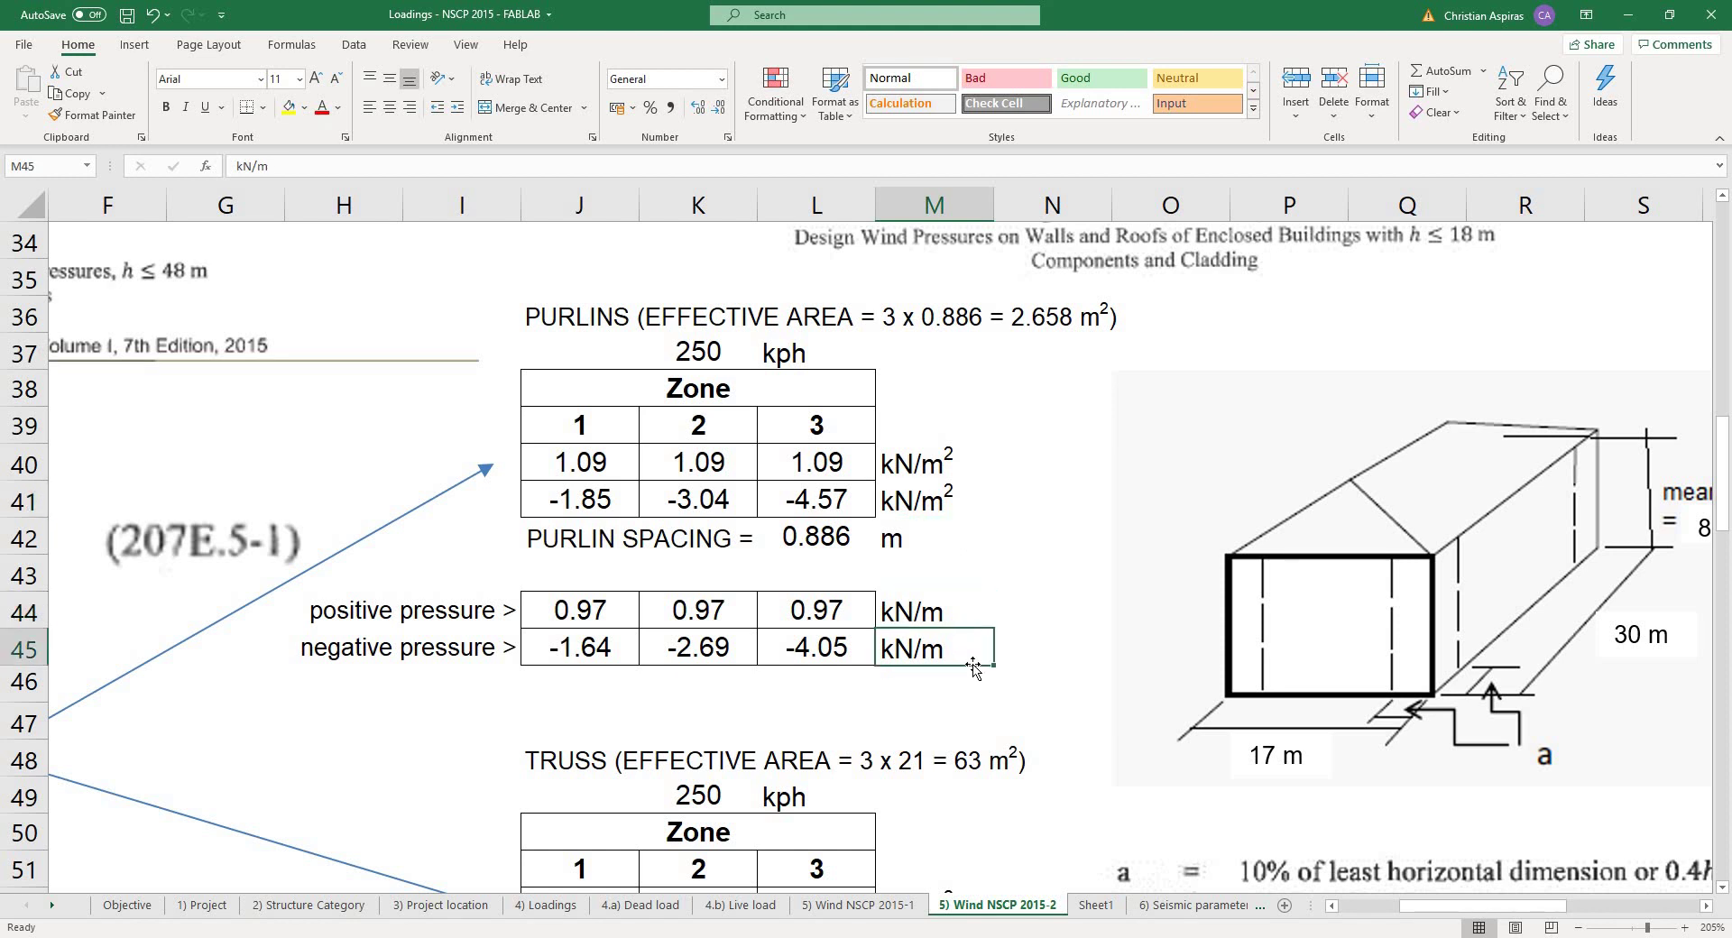
left_click(976, 611)
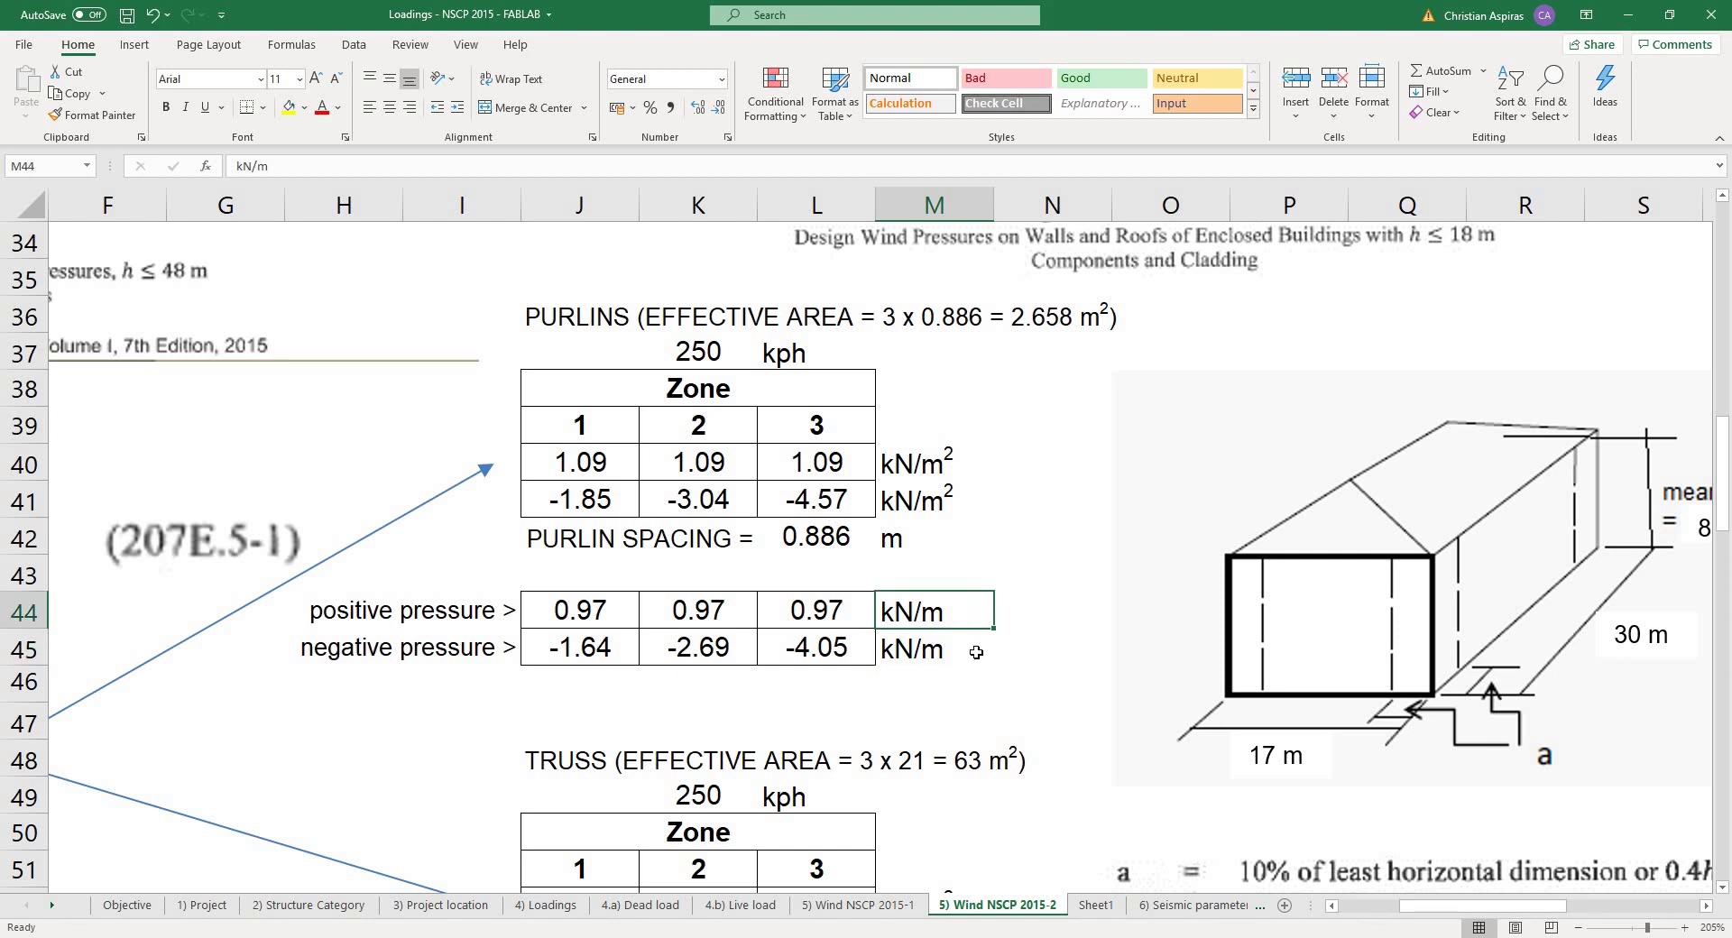
key("Down")
key("Up")
left_click(632, 462)
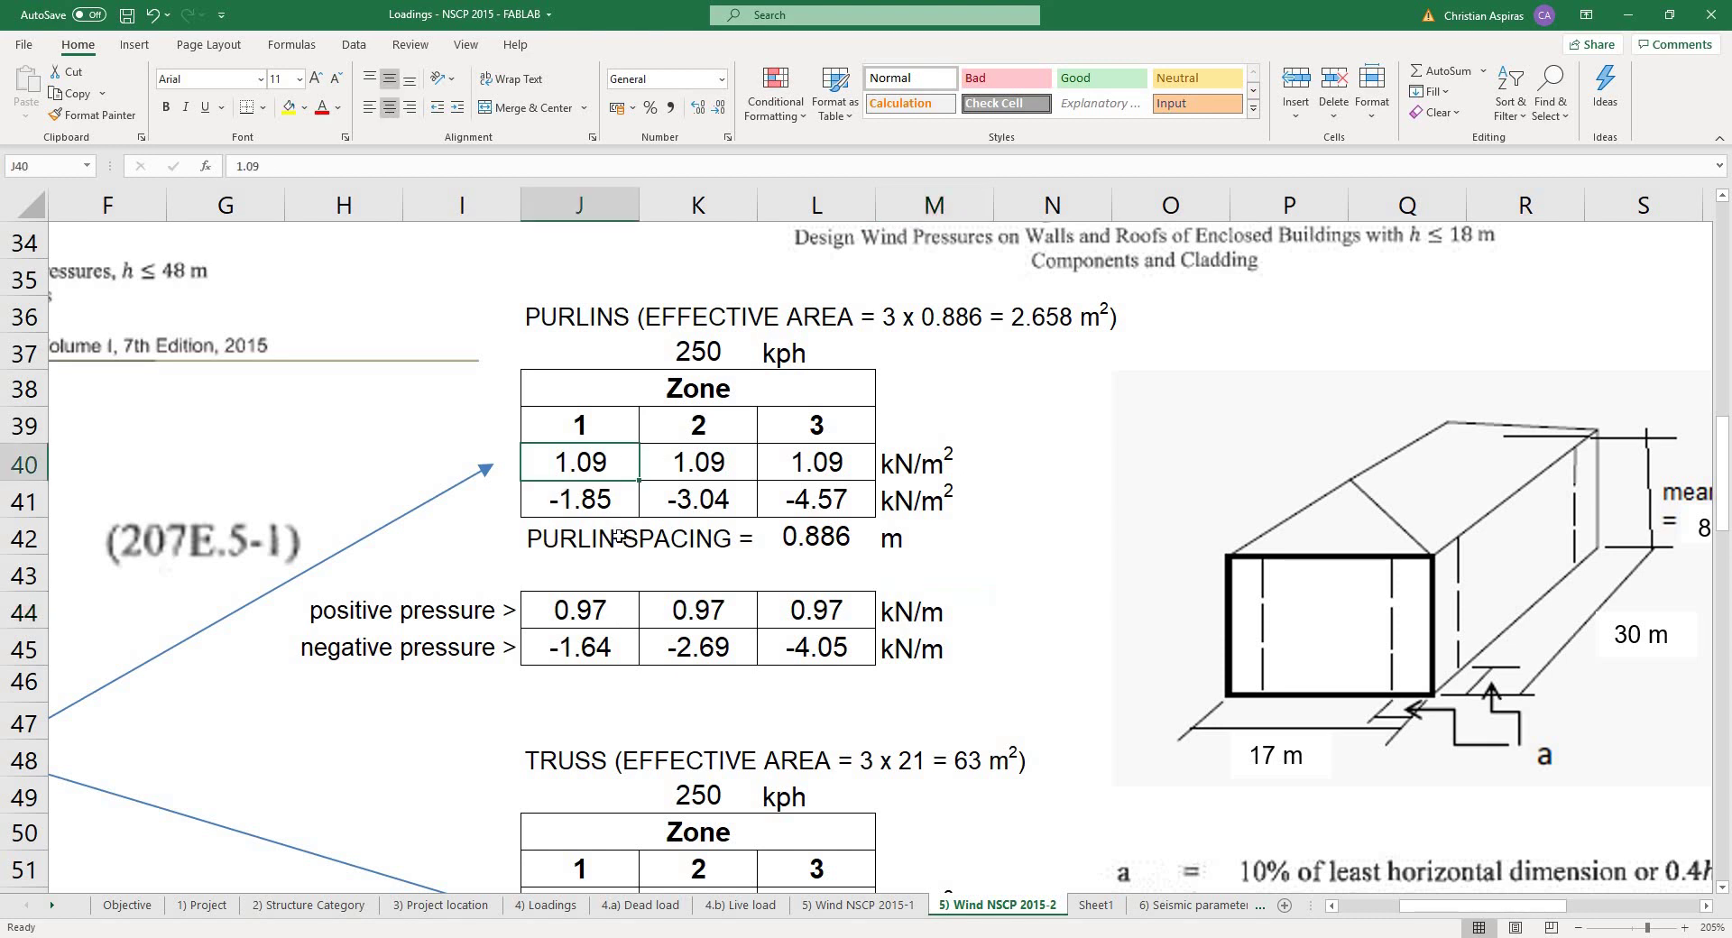
left_click(656, 462)
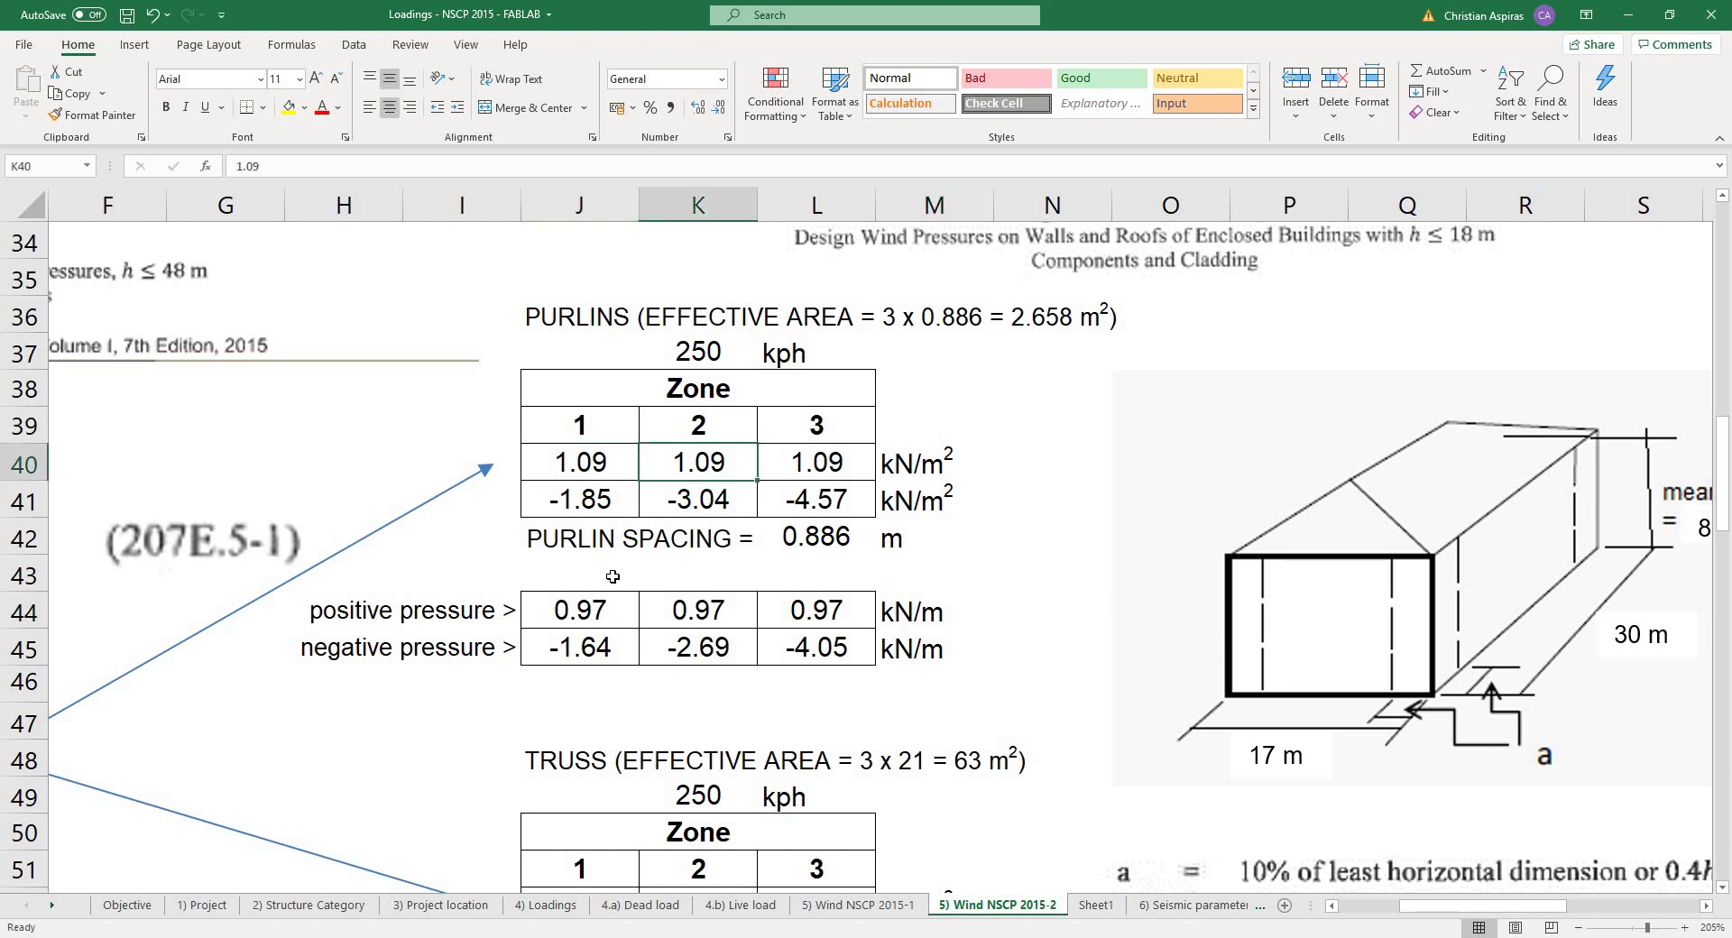
left_click(828, 534)
left_click(621, 616)
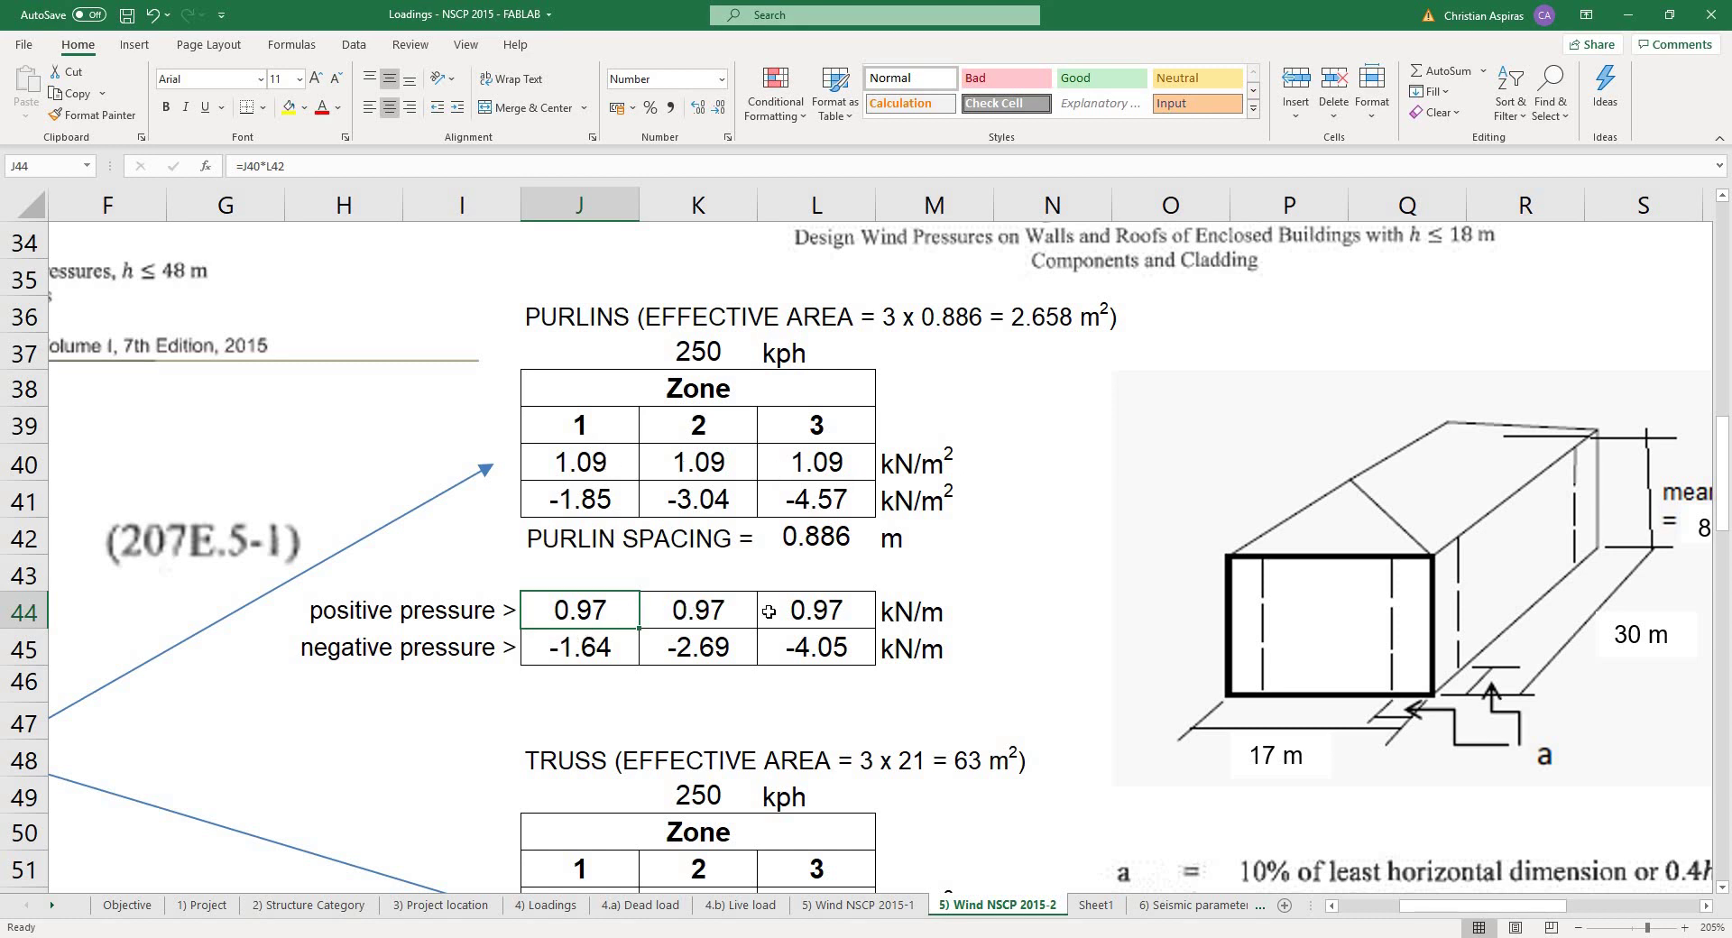
key("Right")
key("Right")
key("Up")
key("Up")
key("Up")
key("Up")
key("Left")
key("Left")
key("Right")
key("Right")
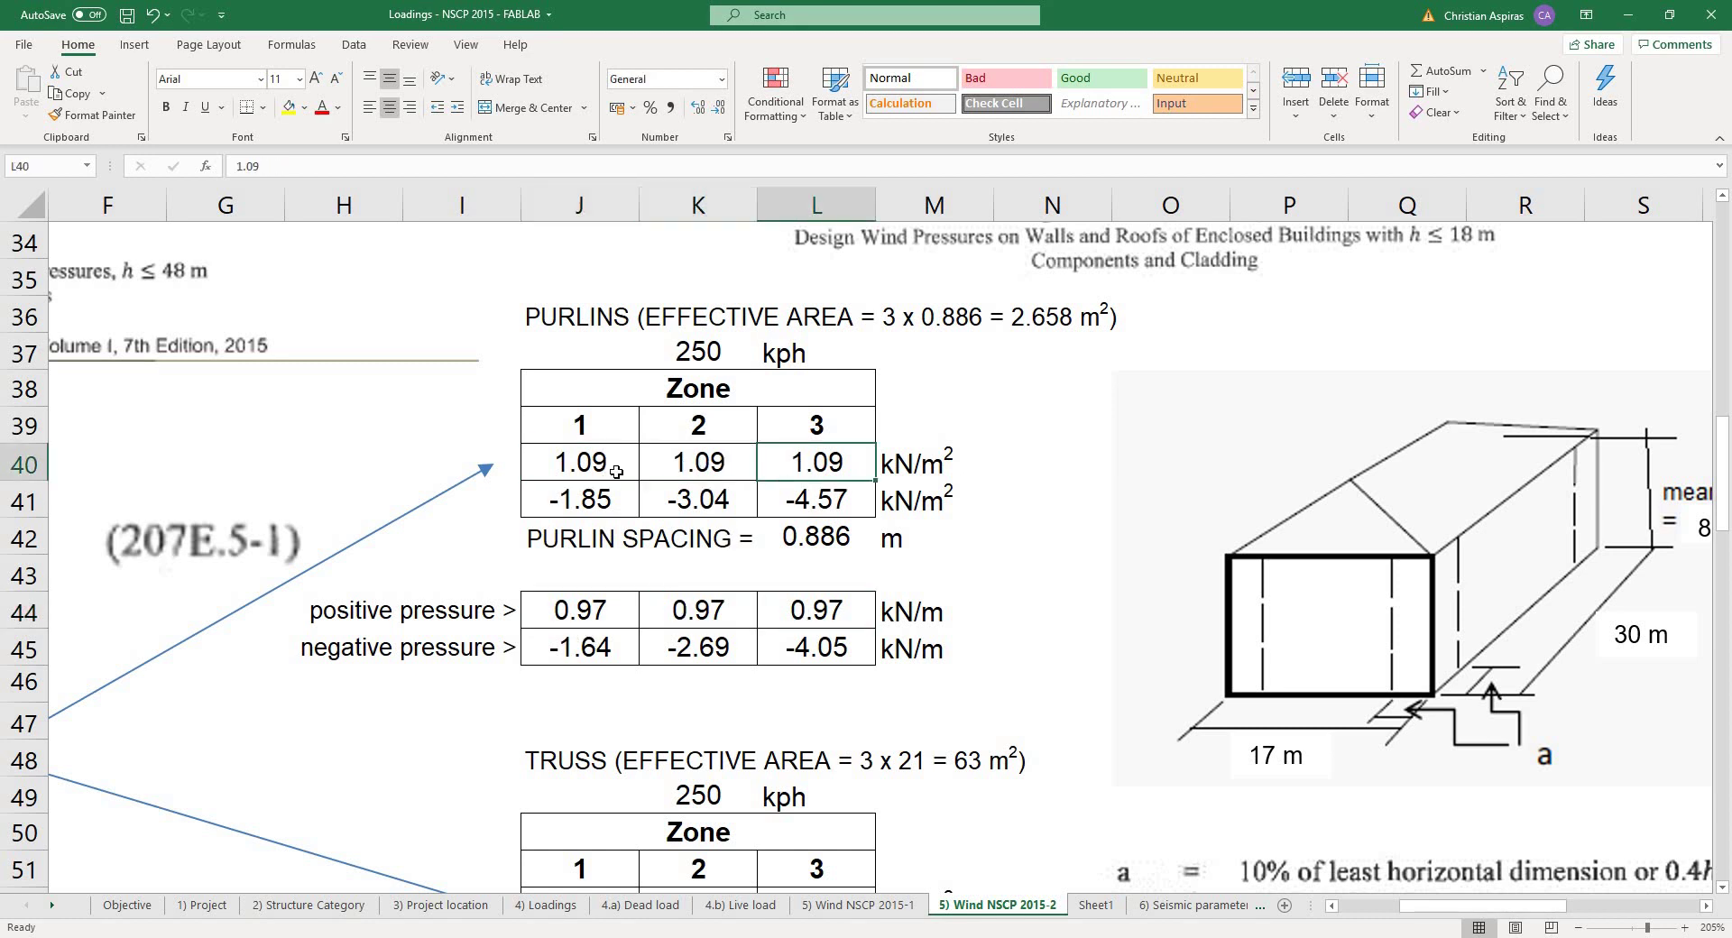
key("Left")
key("Left")
key("Right")
key("Right")
key("Down")
key("Down")
key("Down")
key("Down")
key("Left")
key("Left")
key("Right")
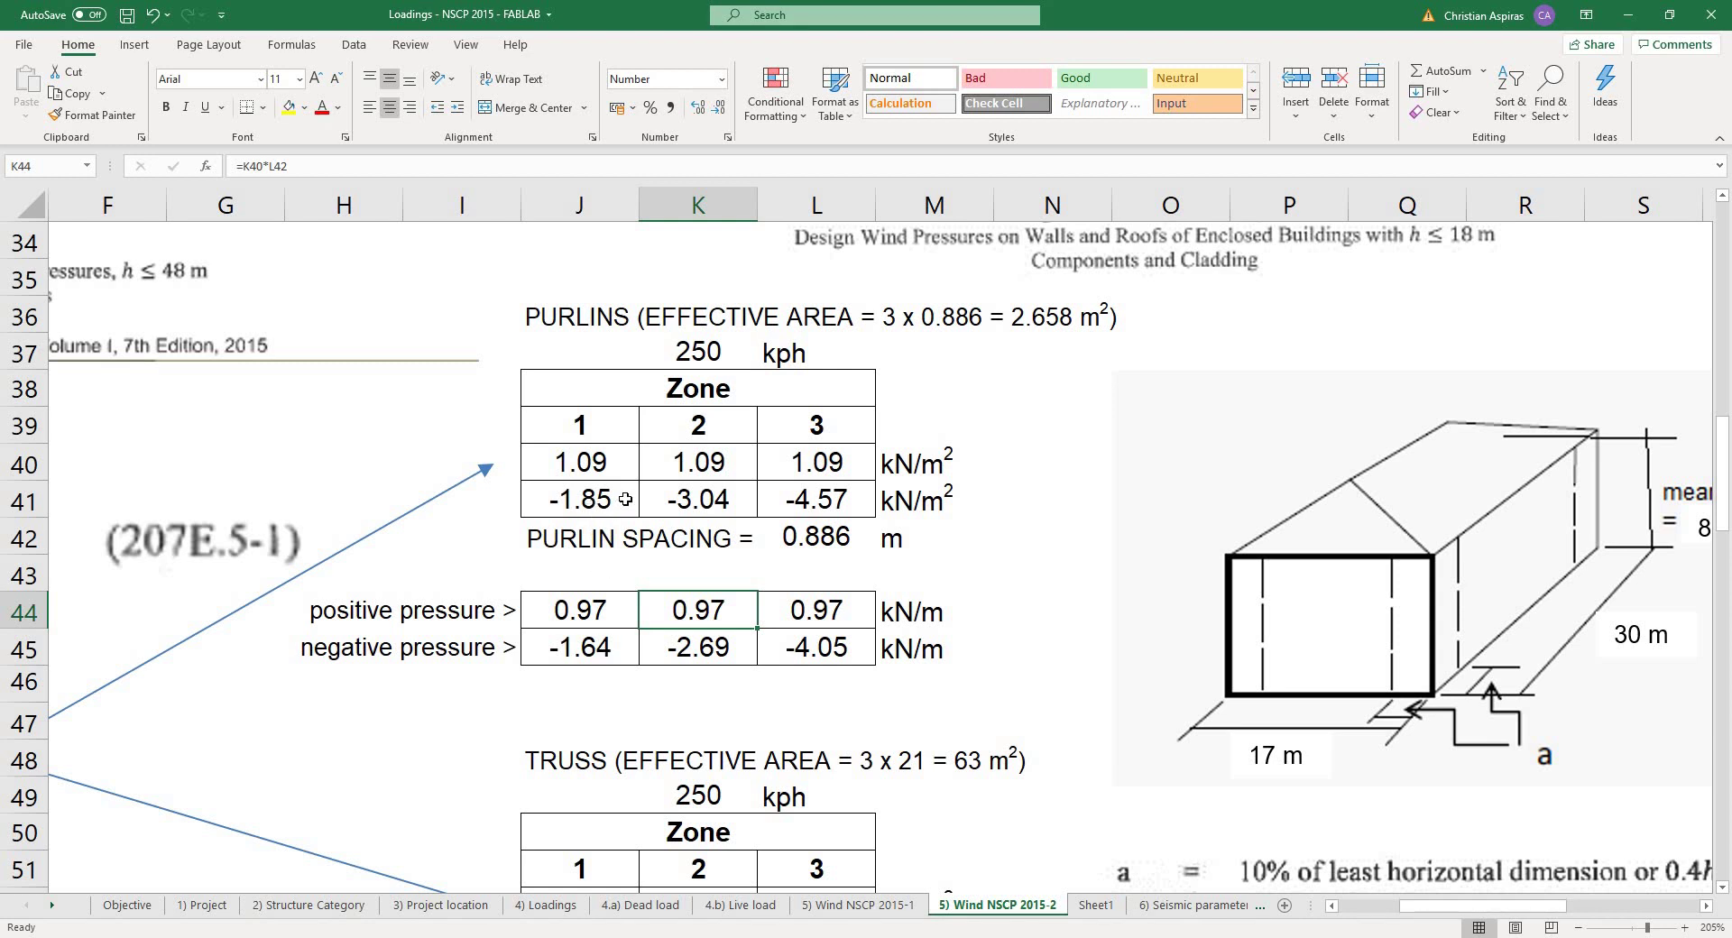
left_click(625, 499)
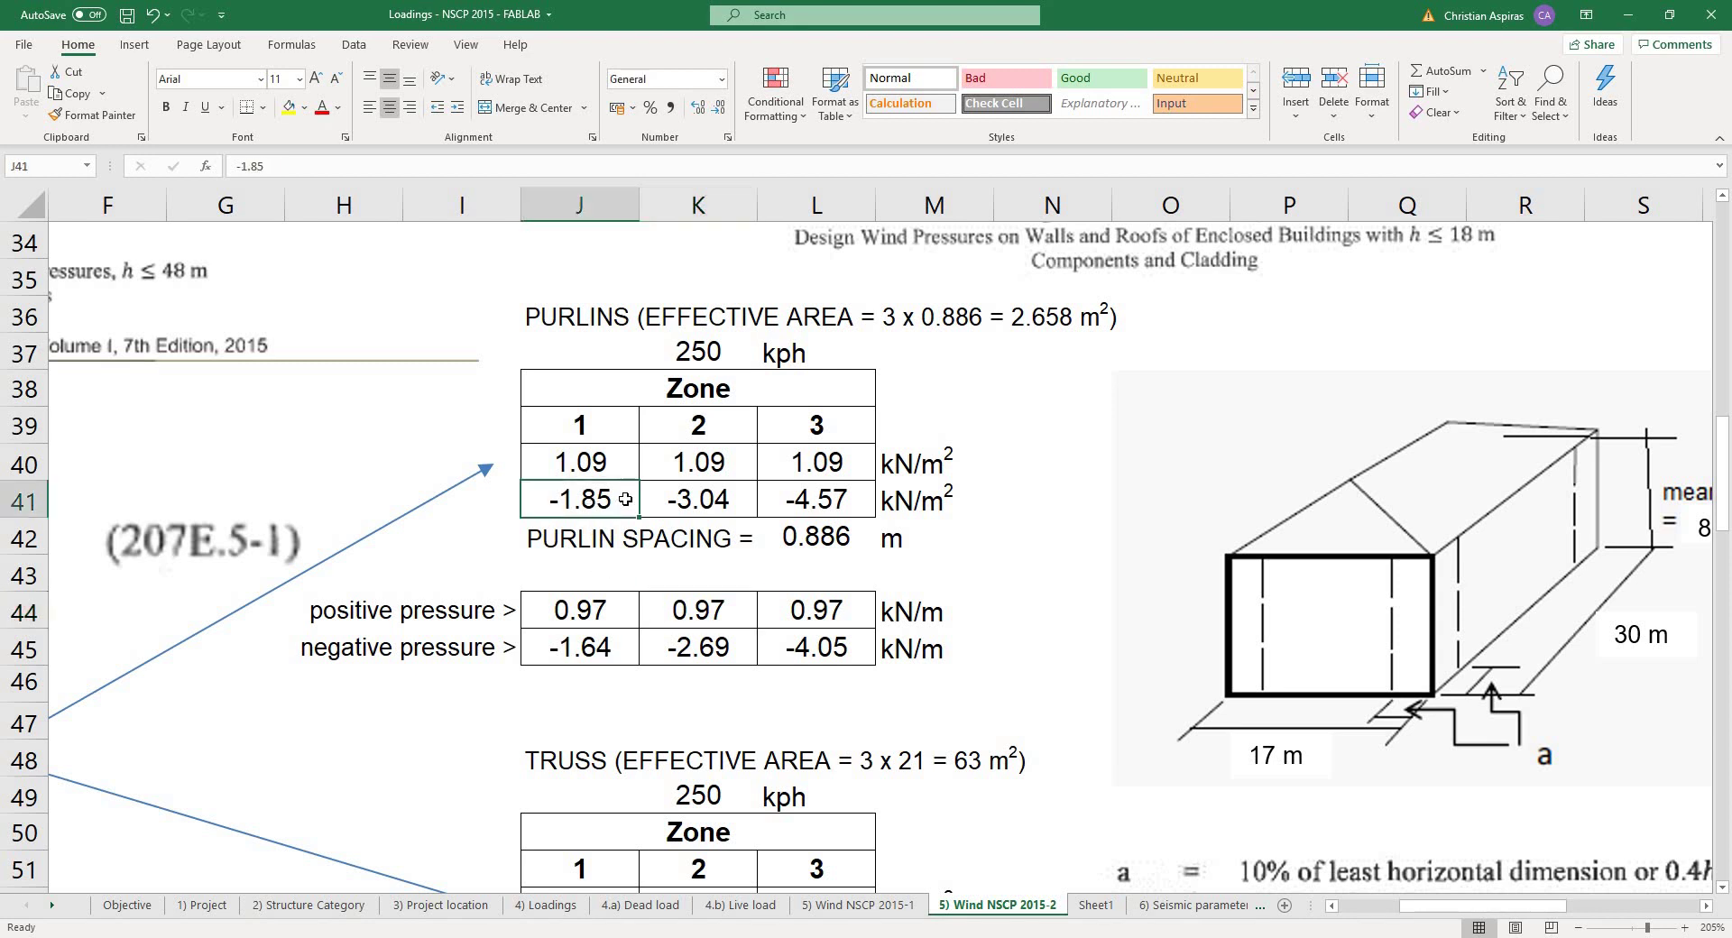
left_click(814, 539)
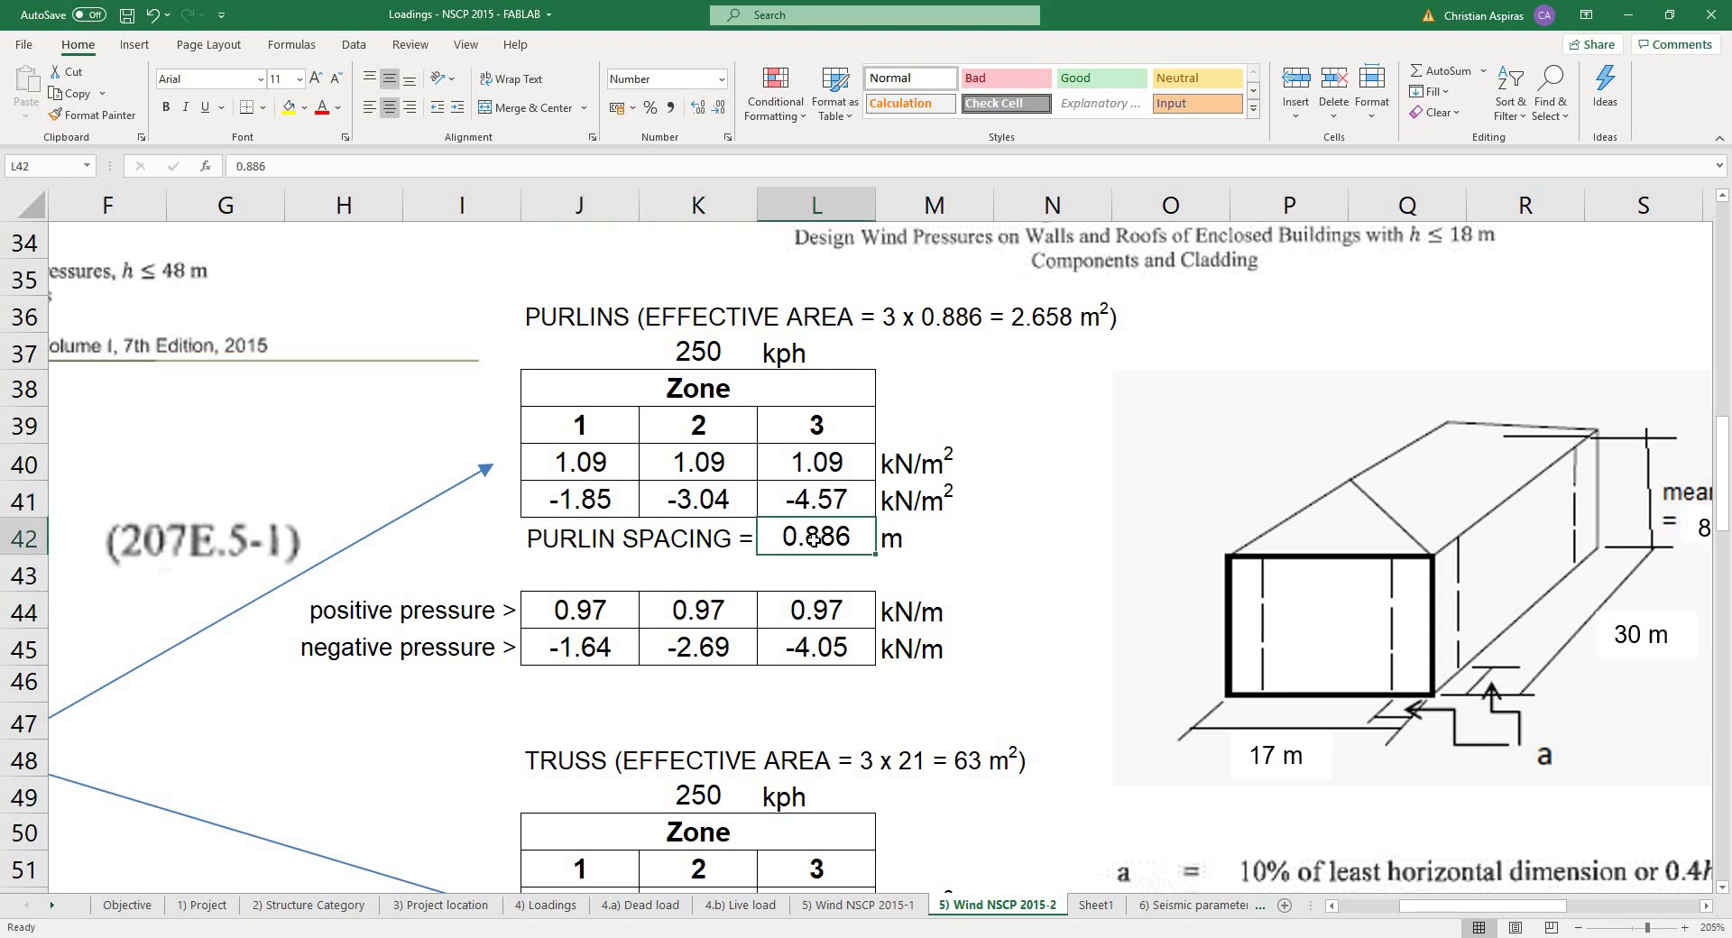
left_click(1028, 533)
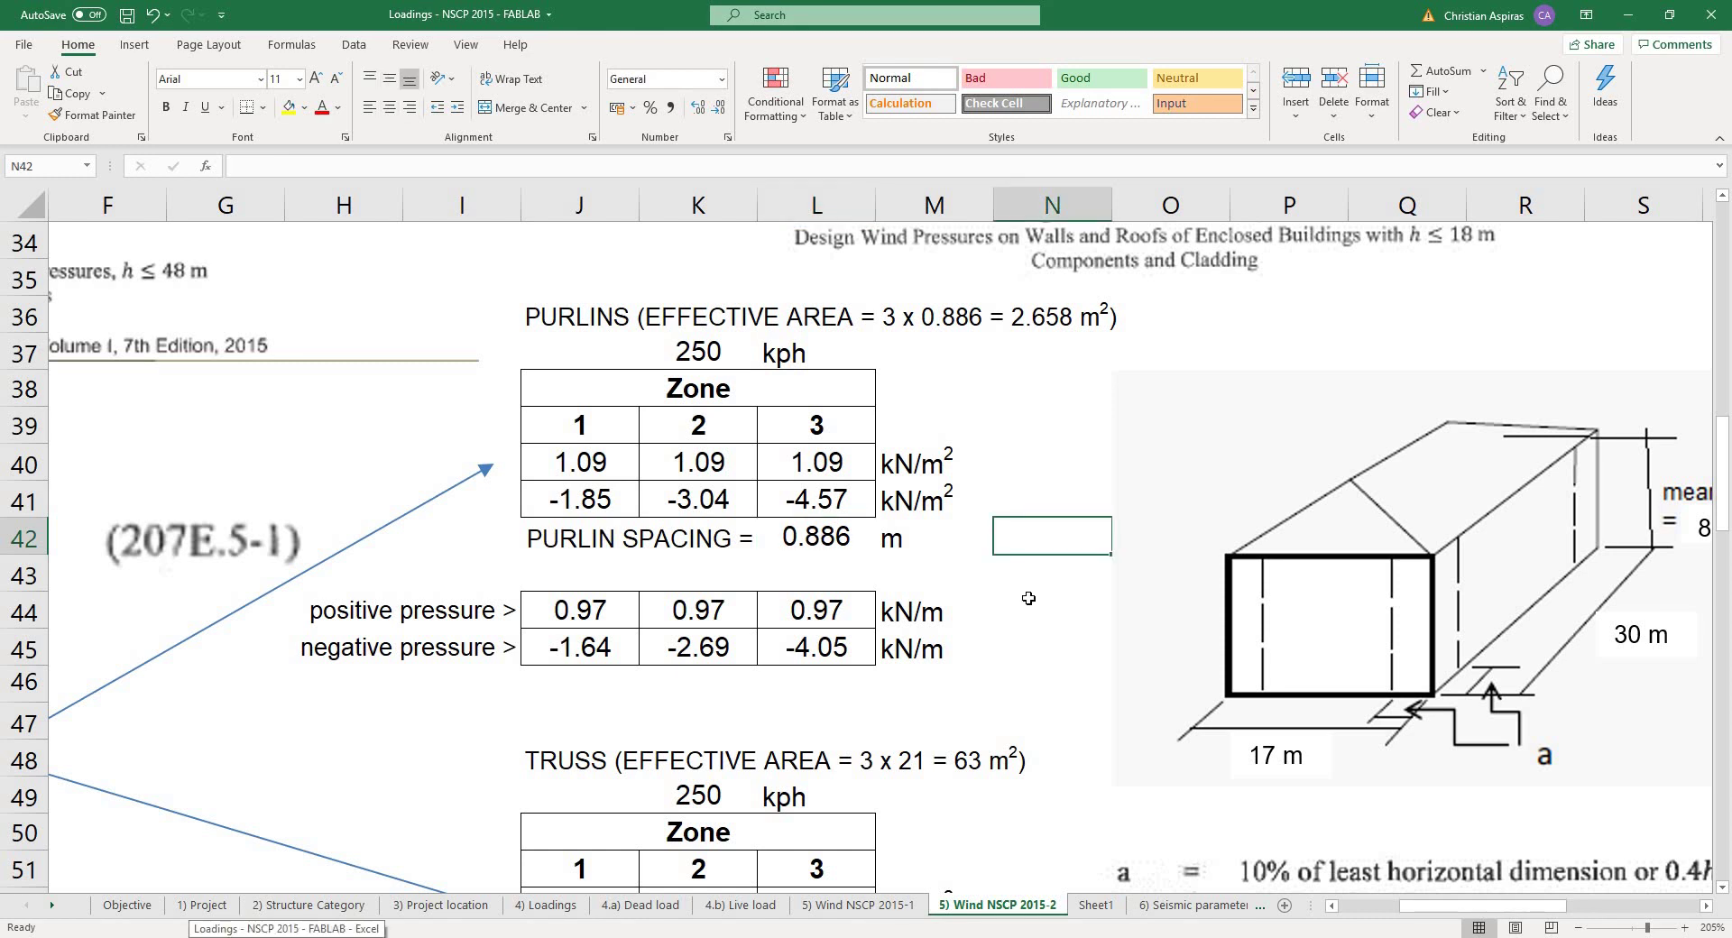
- Move to cell N45 and bring up previews of the two open STAAD.Pro windows
key("Down")
key("Down")
key("Down")
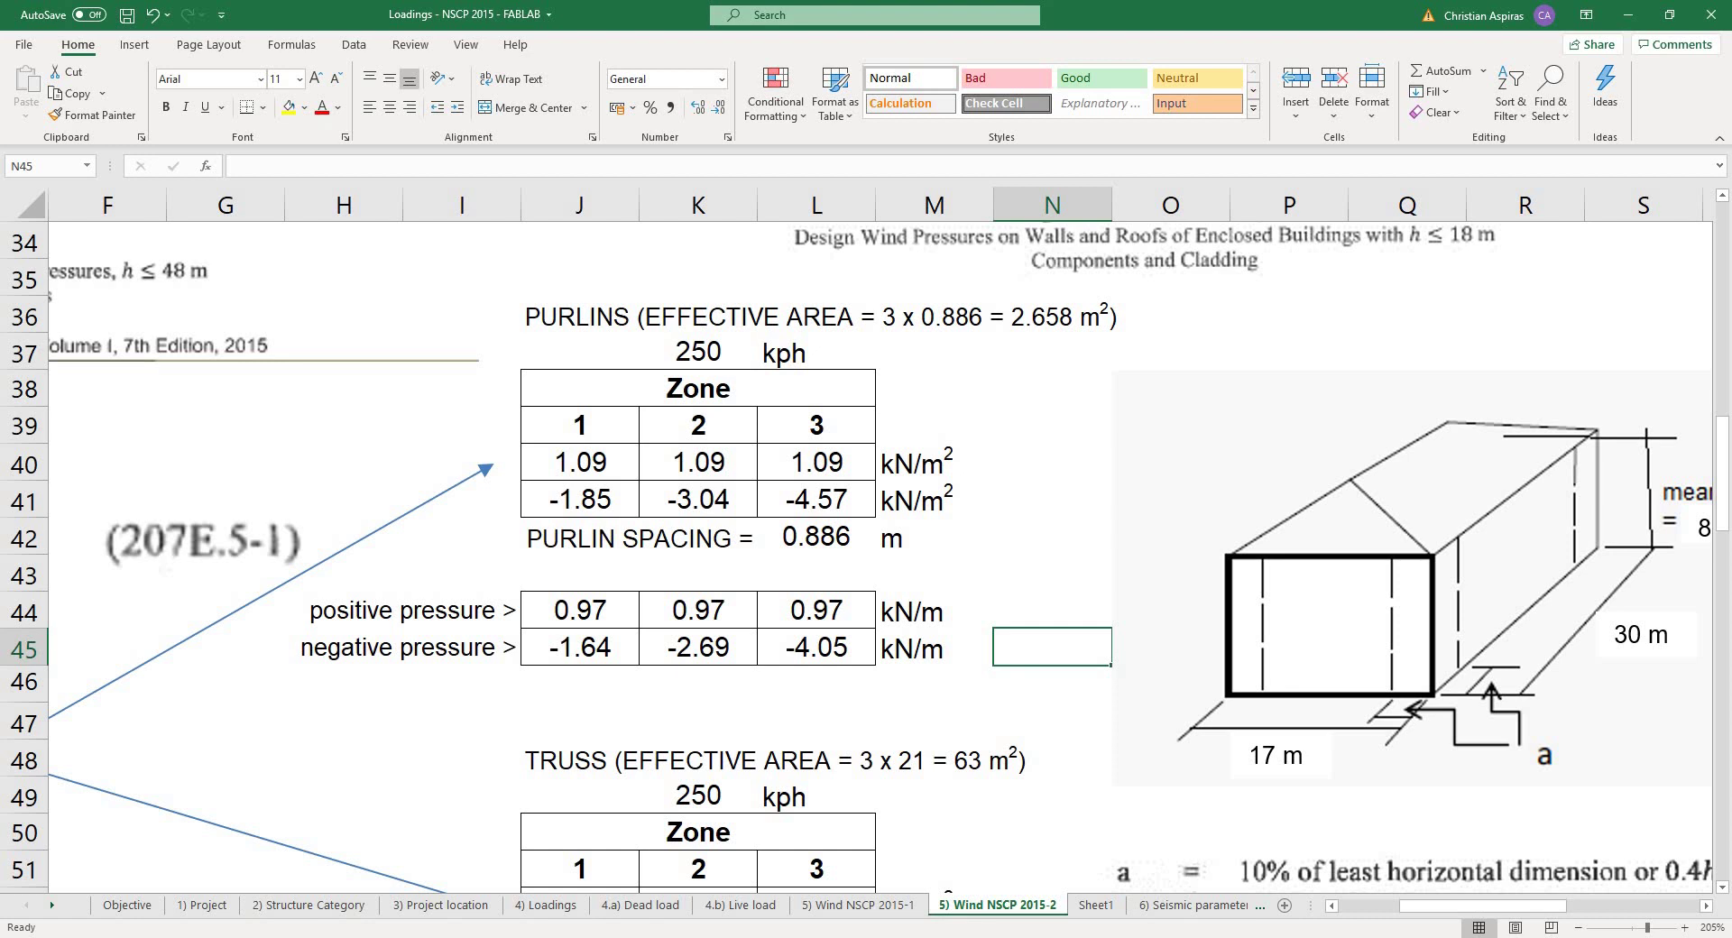
left_click(331, 937)
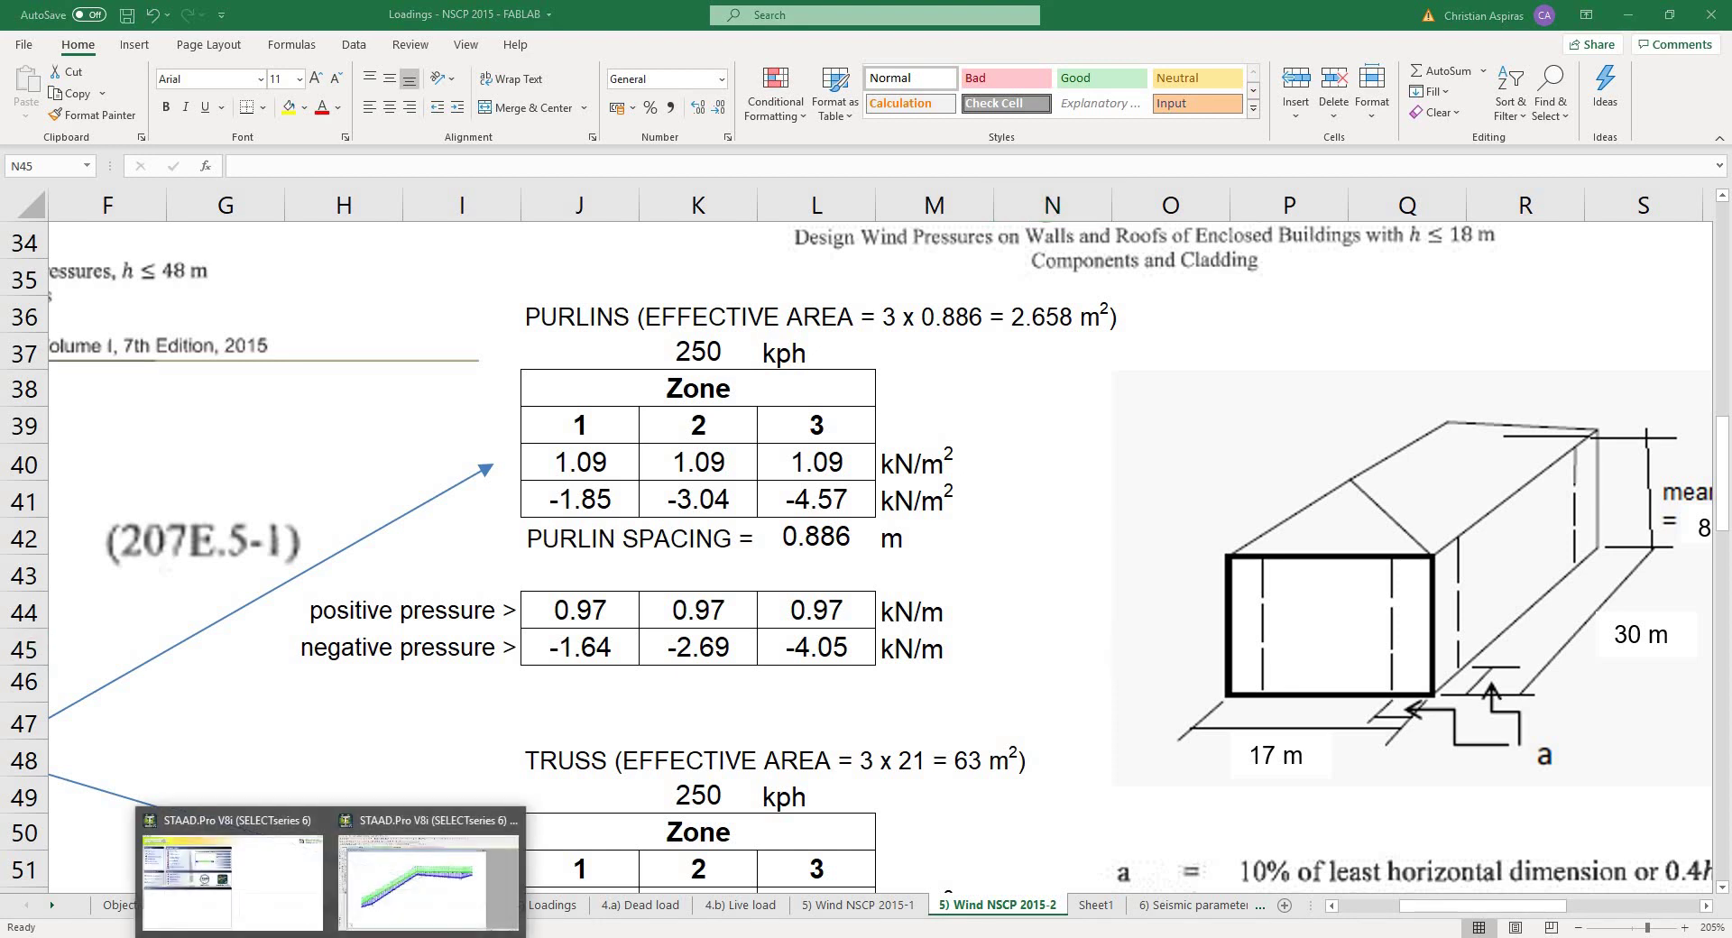